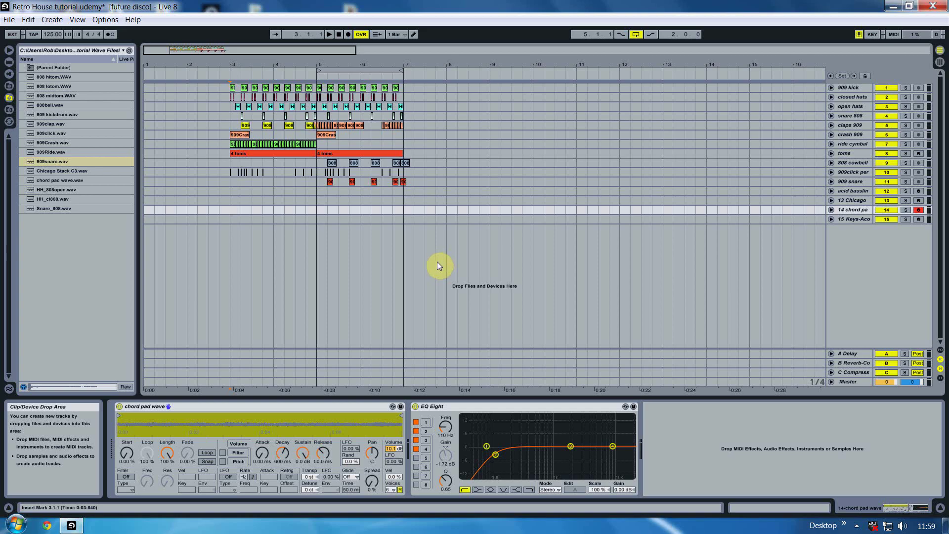
Browse the plug-in devices and open the TAL-Elek7ro synth on the acid bassline track.
left_click(319, 209)
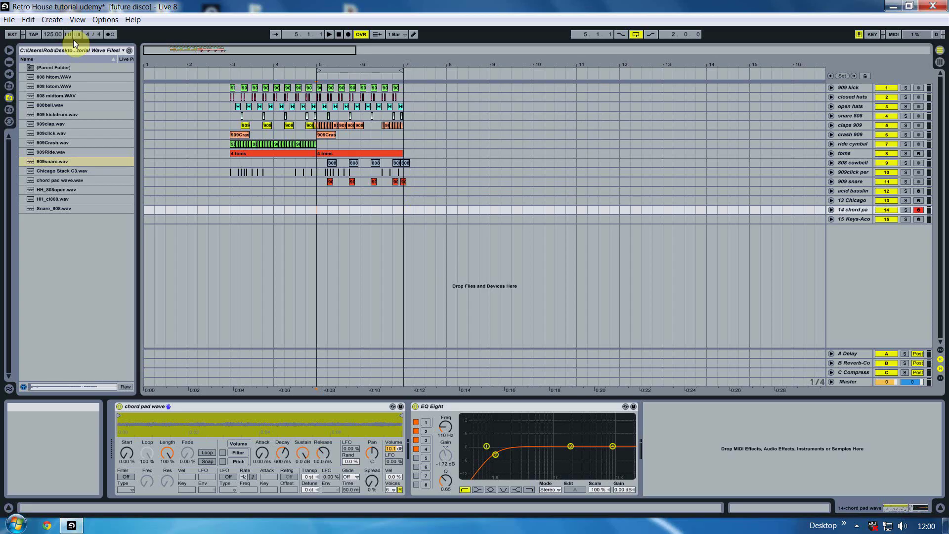
left_click(10, 73)
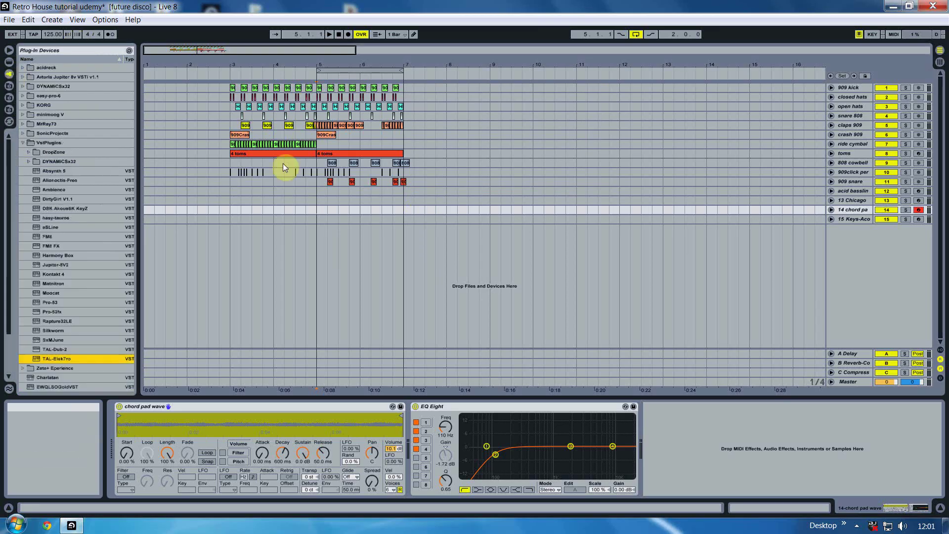
left_click(858, 191)
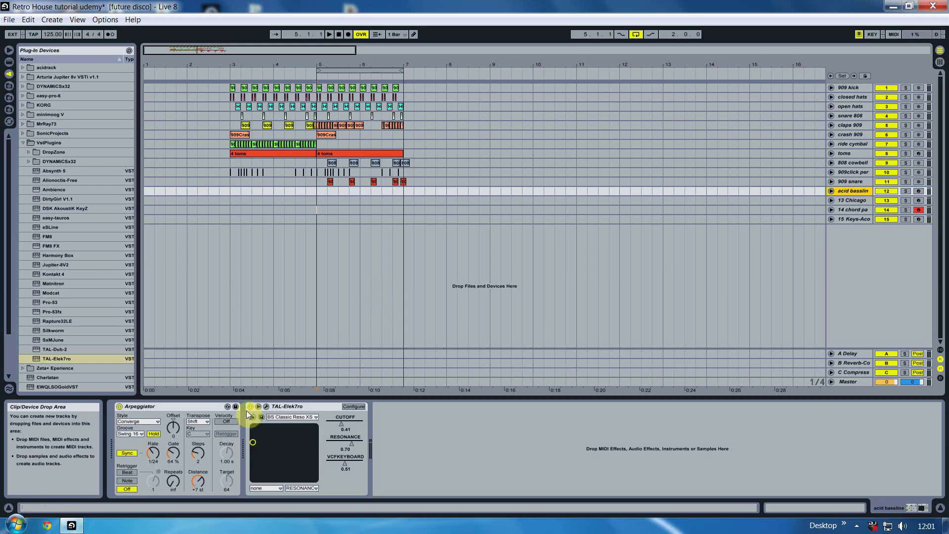
left_click(265, 406)
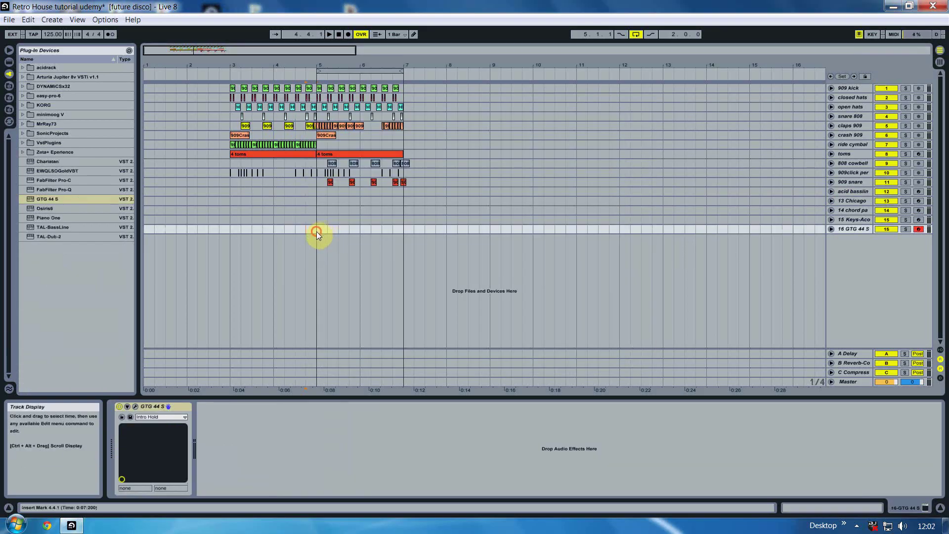
Move the clips of all tracks in bars 5 to 7 two bars later, starting at bar 7.
left_click_drag(316, 231, 414, 69)
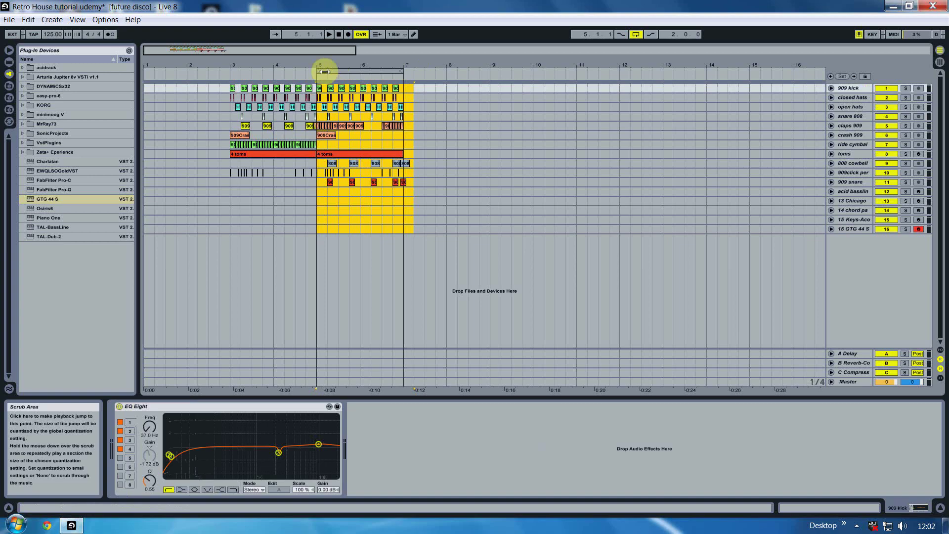
left_click_drag(304, 58, 519, 90)
left_click(326, 185)
left_click_drag(278, 65, 364, 64)
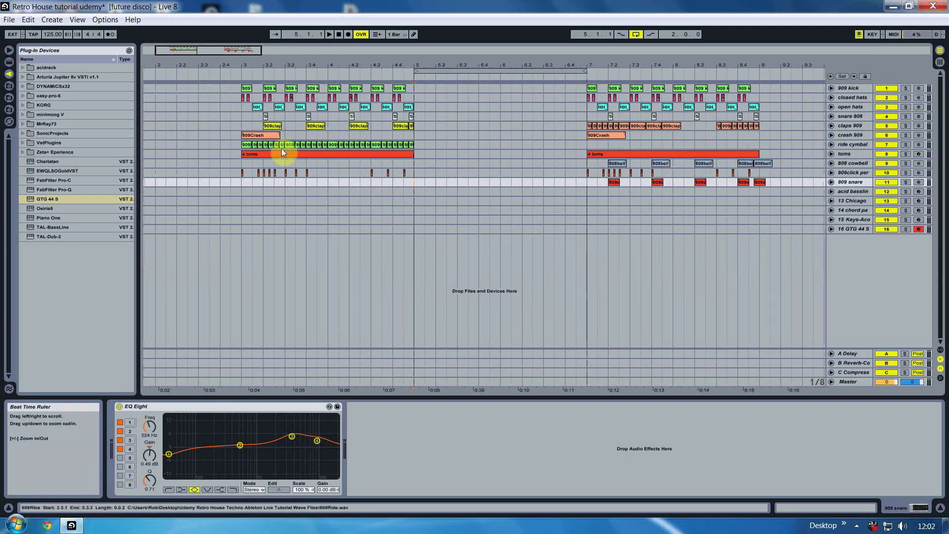
Copy the clips of all tracks in bars 3 to 5 into the empty space starting at bar 5.
left_click(241, 184)
left_click_drag(249, 166, 414, 79)
left_click_drag(261, 154, 434, 154)
Extend the loop region back to bar 3, covering four bars, and play the drums from there.
left_click_drag(416, 72, 241, 71)
left_click(237, 193)
key("space")
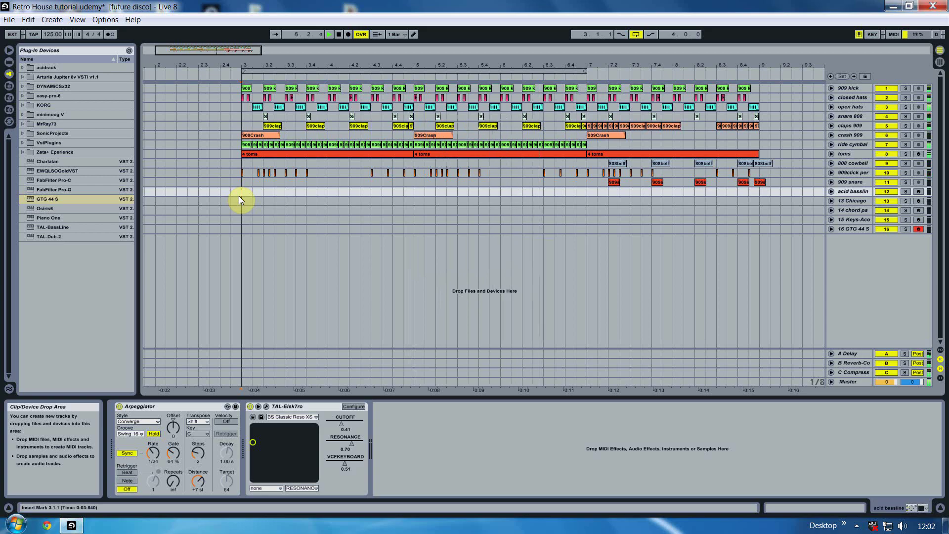
key("space")
Examine the Chicago track's Simpler, its place among the Live instruments and its source sample Chicago Stack C3.wav.
left_click(239, 196)
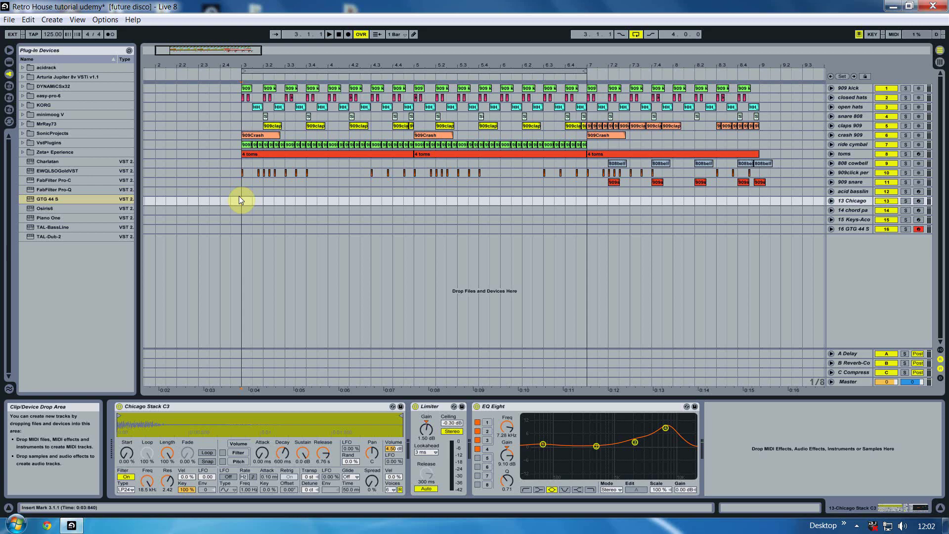
left_click(847, 191)
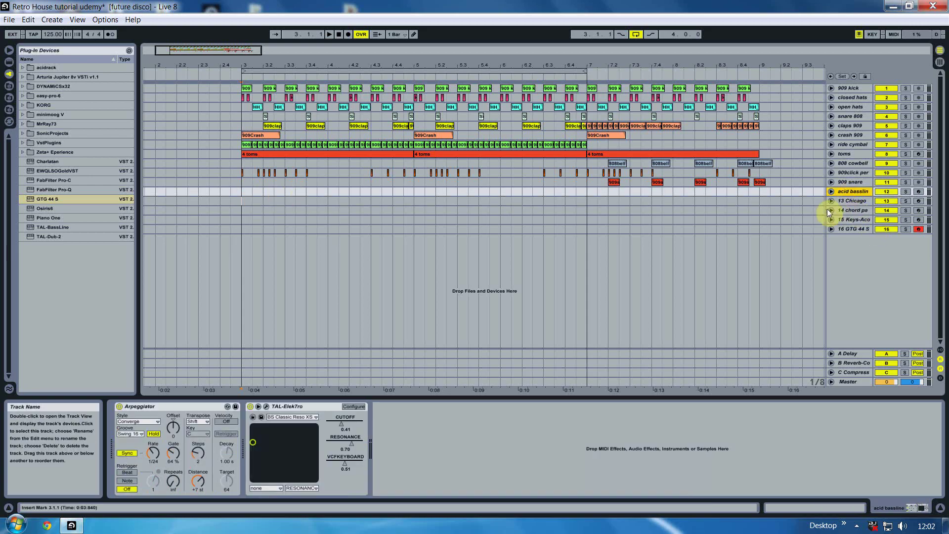
left_click(731, 205)
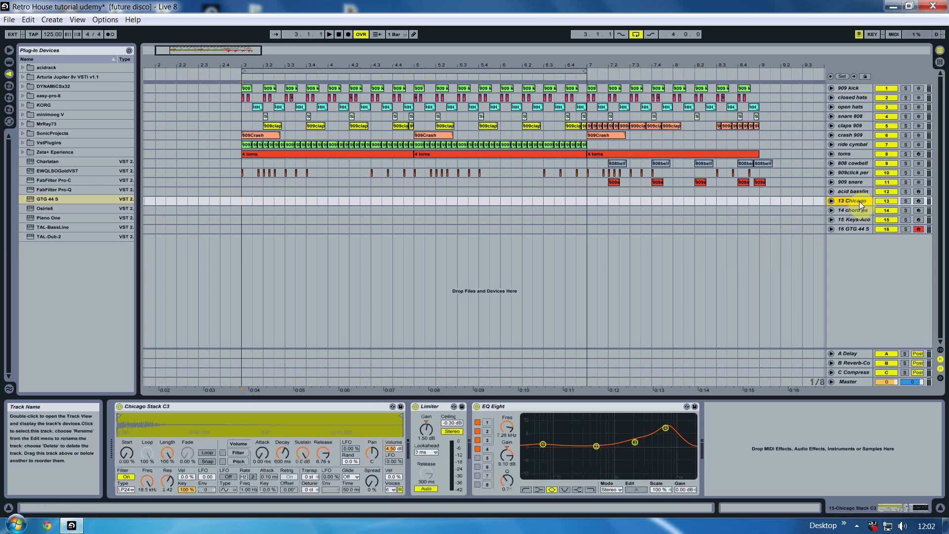
left_click(9, 64)
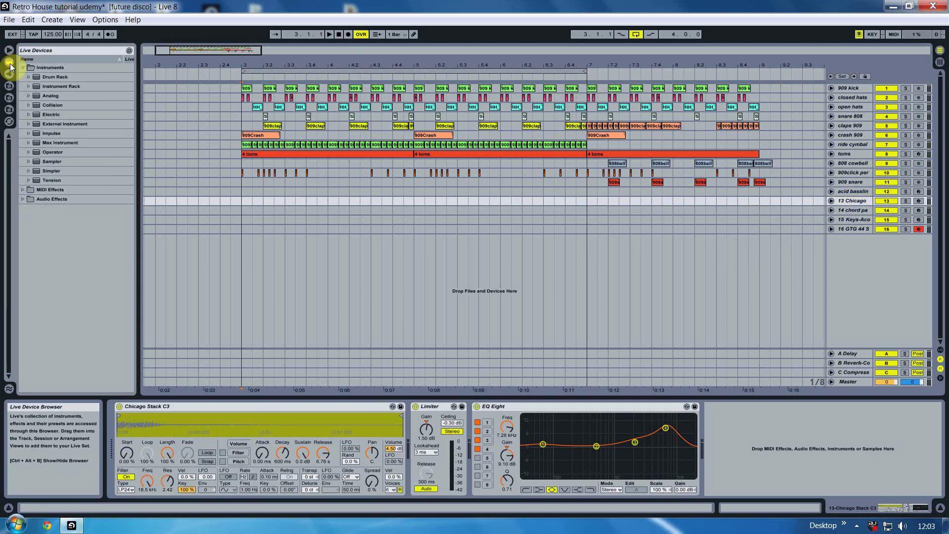
left_click(41, 171)
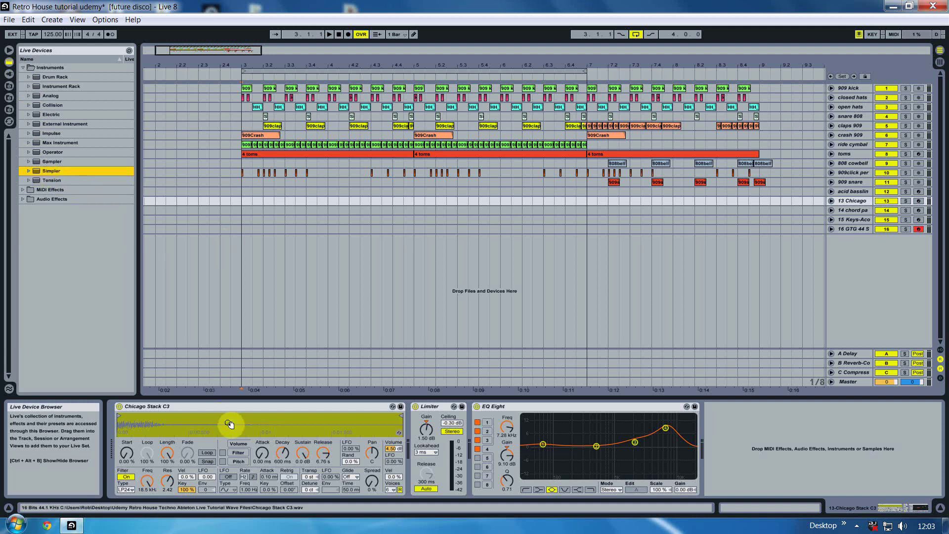
left_click(10, 98)
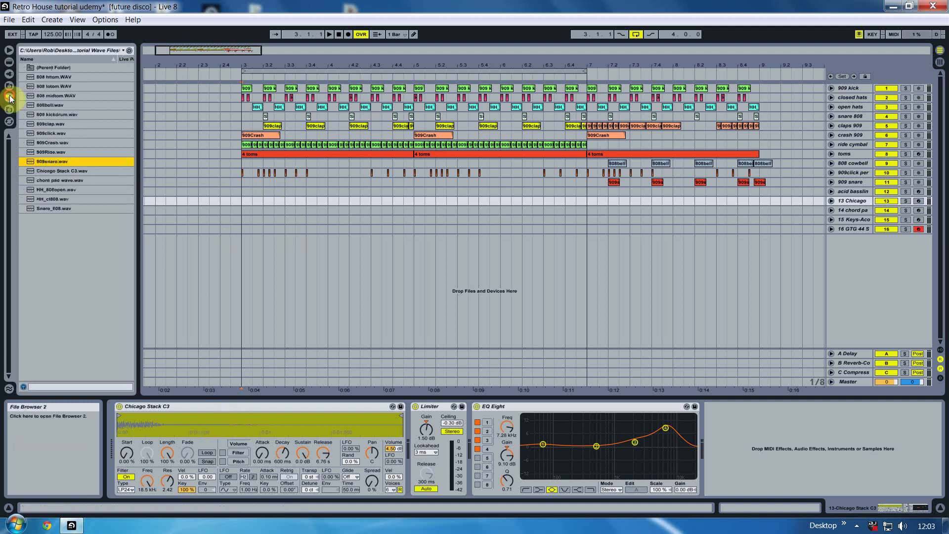
left_click(62, 171)
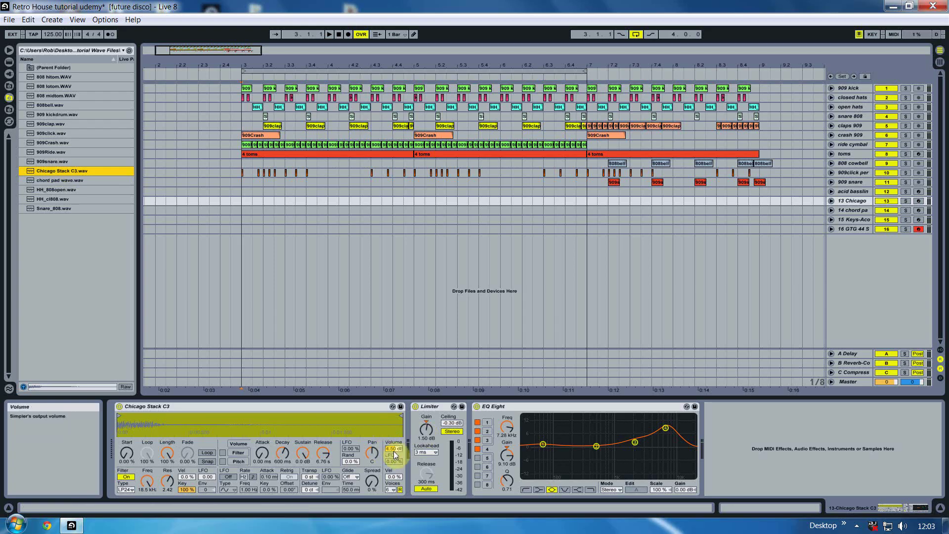
Set the Chicago Stack C3 Simpler's volume to 5.06 dB, arm its track for recording and select its Limiter.
left_click_drag(394, 452, 394, 451)
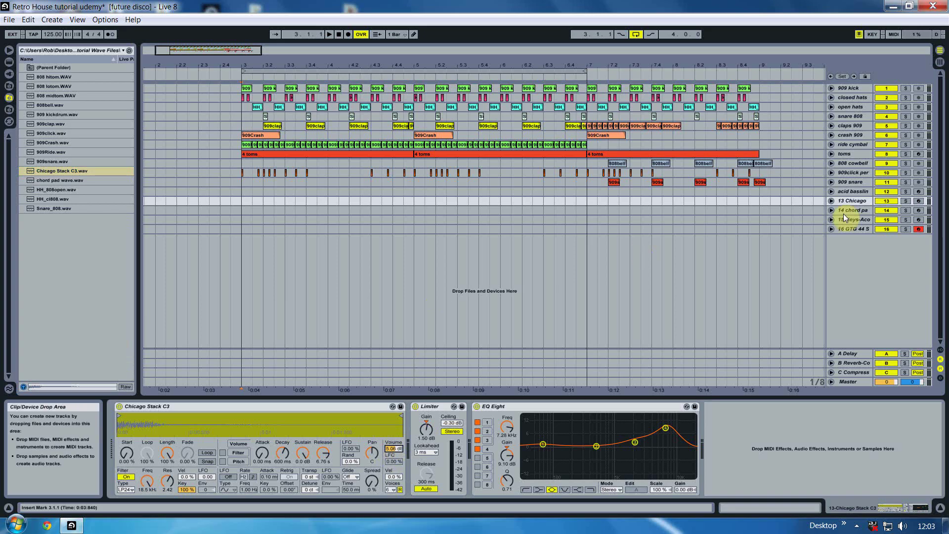
left_click(920, 201)
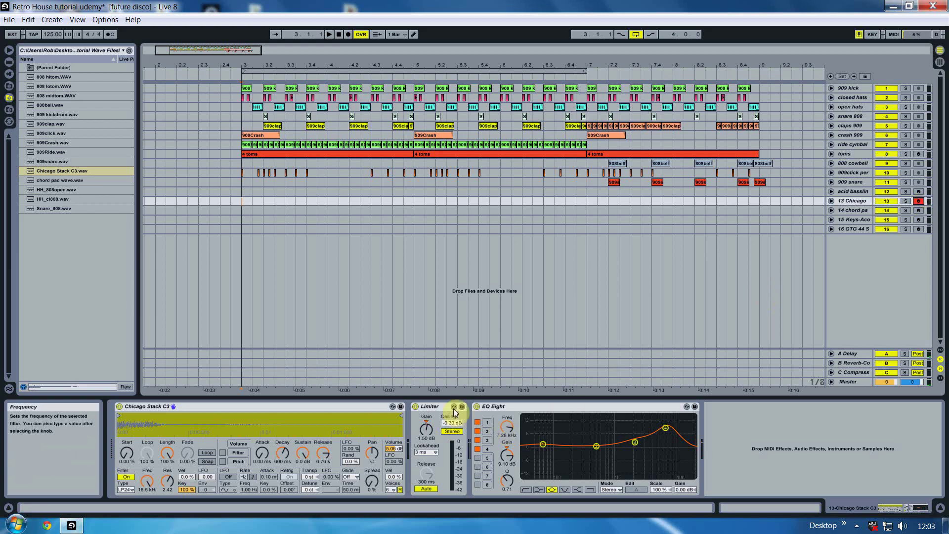
left_click(440, 407)
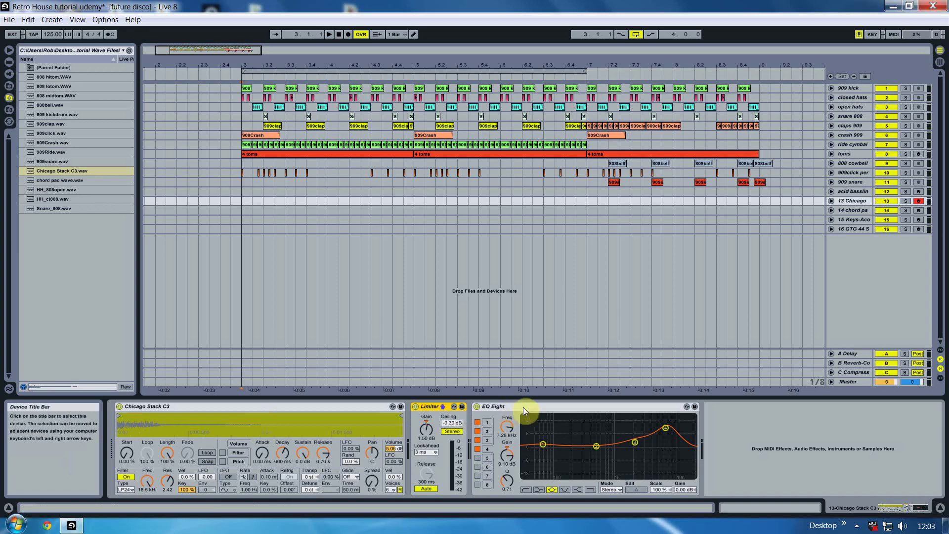
Check the Chicago track's send and pan settings in Session View and return to the arrangement.
left_click(940, 63)
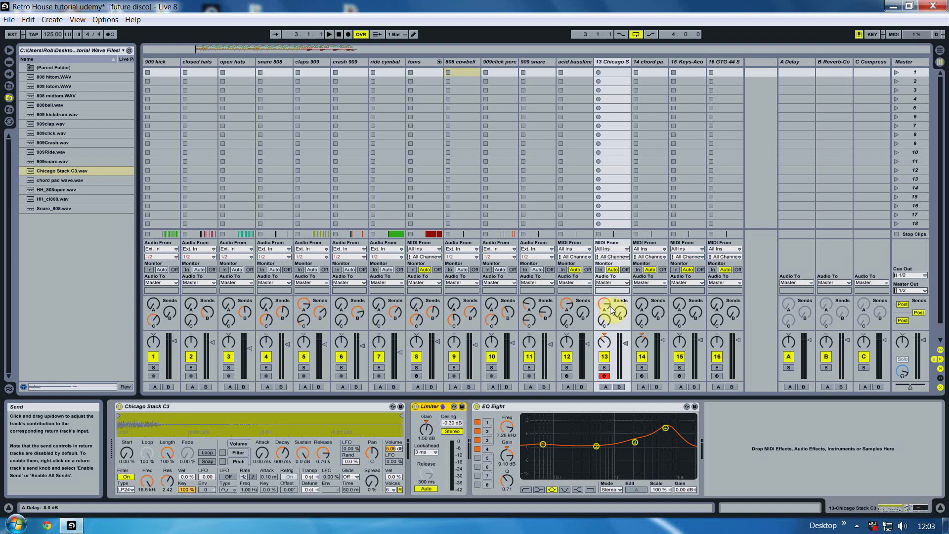
left_click(608, 342)
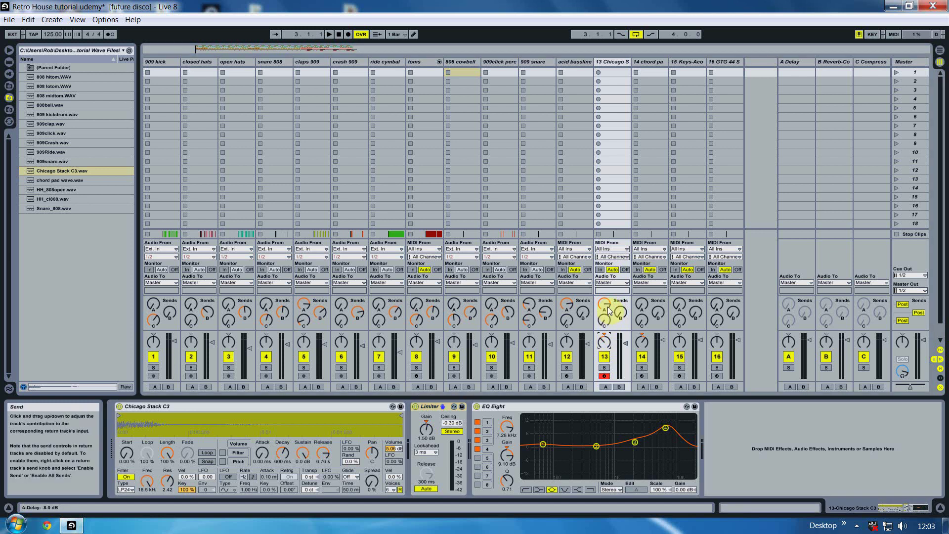
left_click(936, 46)
Examine the chord pad track's Simpler and locate its source sample chord pad wave.wav in the file browser.
left_click(861, 211)
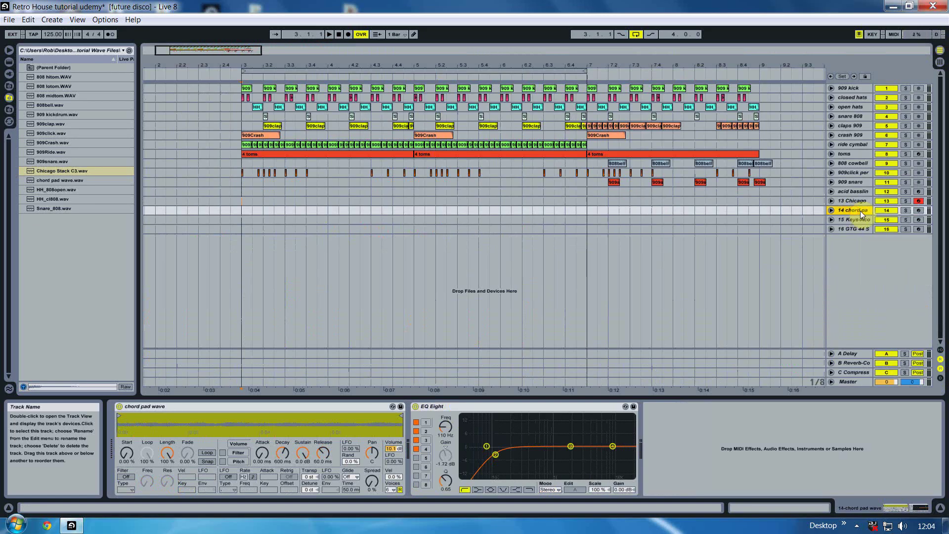
left_click(9, 62)
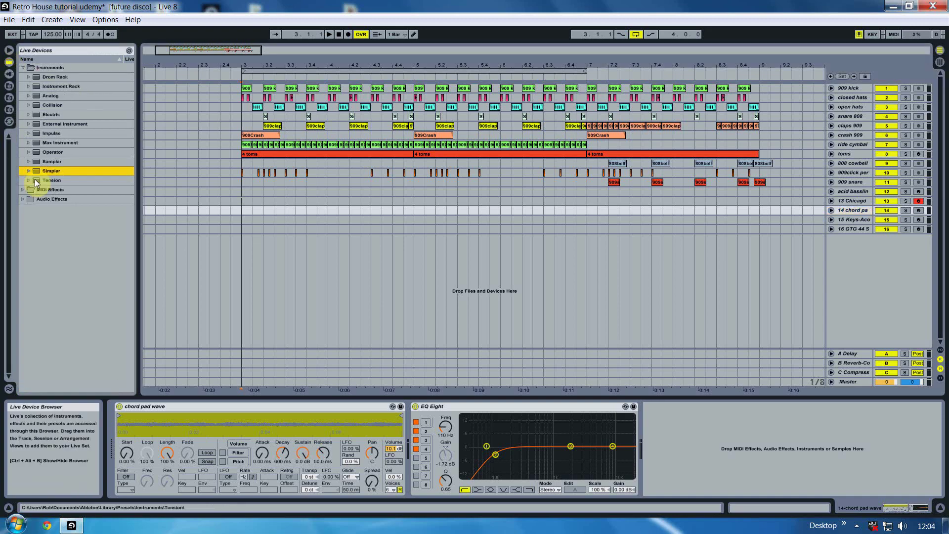
left_click(9, 98)
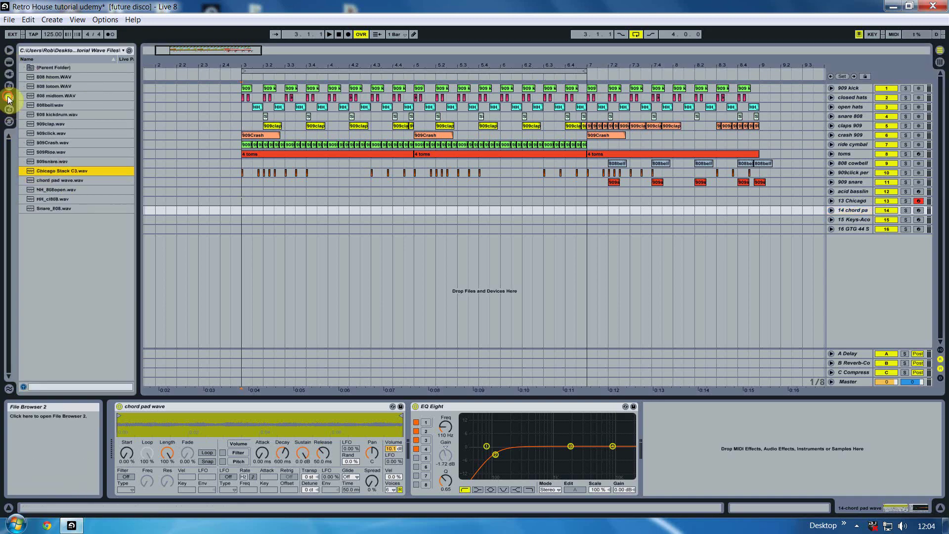
left_click(52, 180)
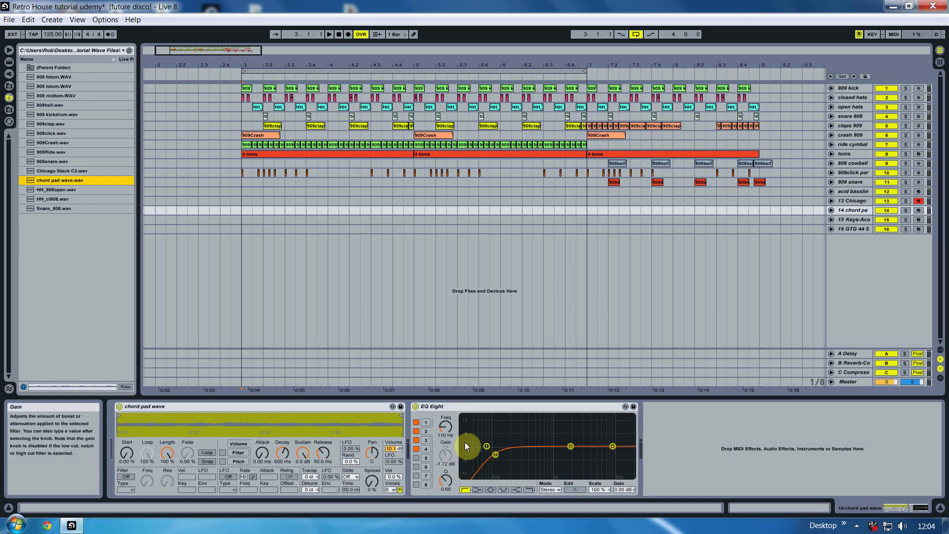
Raise the chord pad track's send to the B Reverb return and arm the track for recording in the arrangement.
left_click(940, 62)
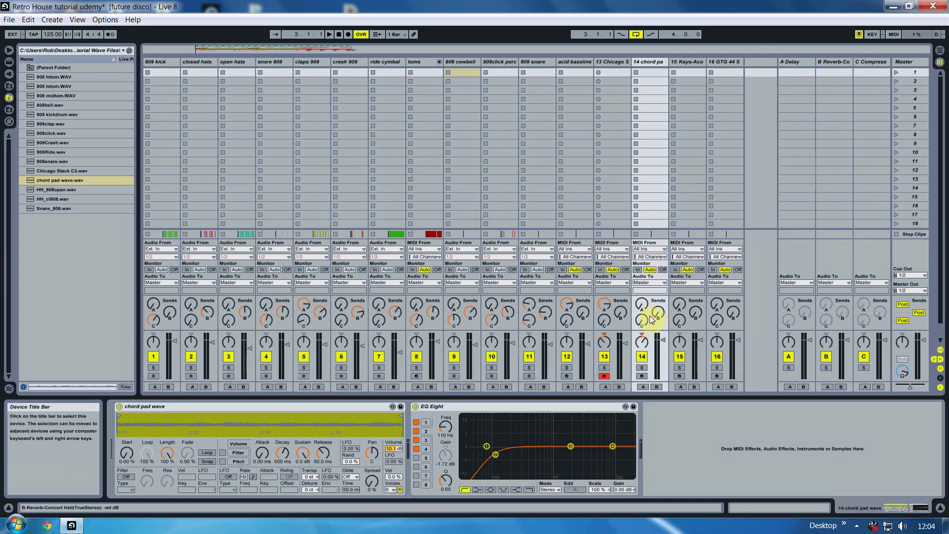
left_click_drag(658, 314, 658, 276)
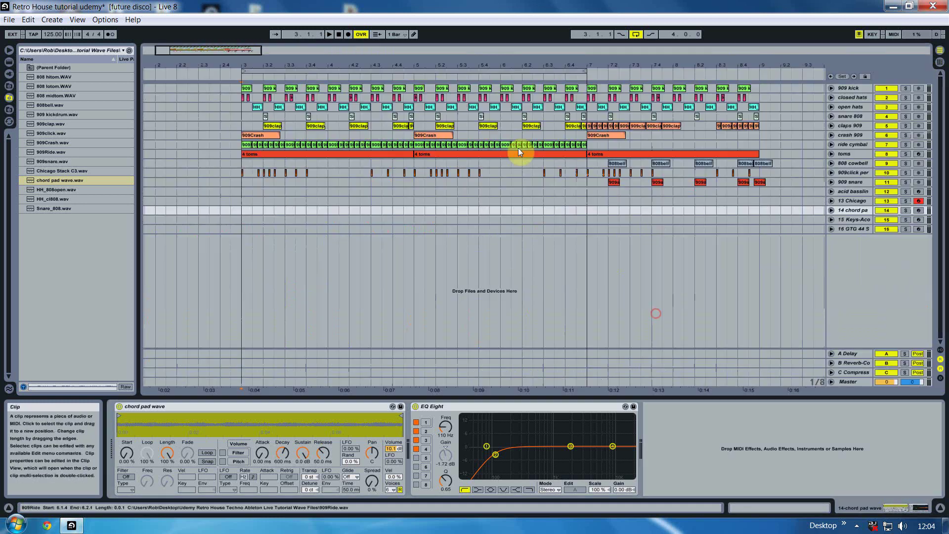
key("Tab")
left_click(919, 211)
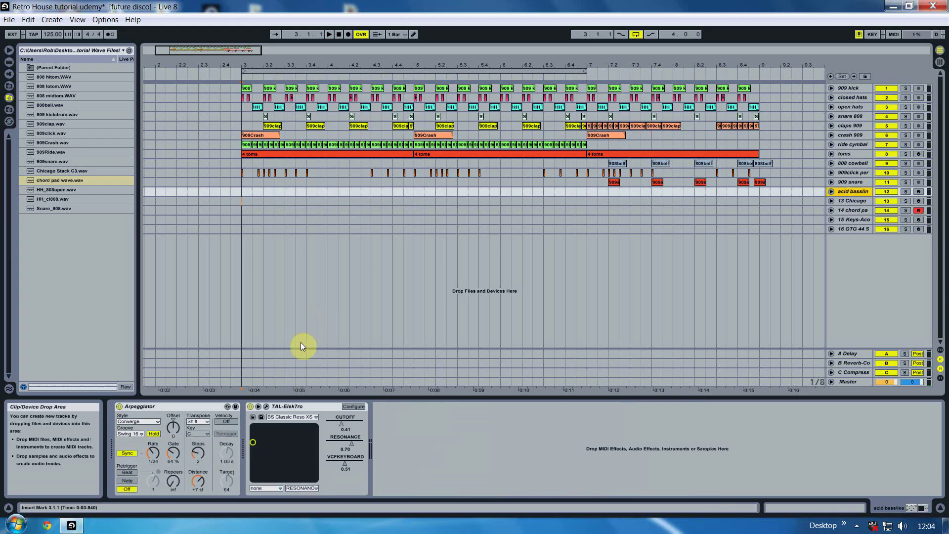
View the acid bassline's TAL-Elek7ro interface, close it and choose the BS Classic Reso XS preset.
left_click(267, 406)
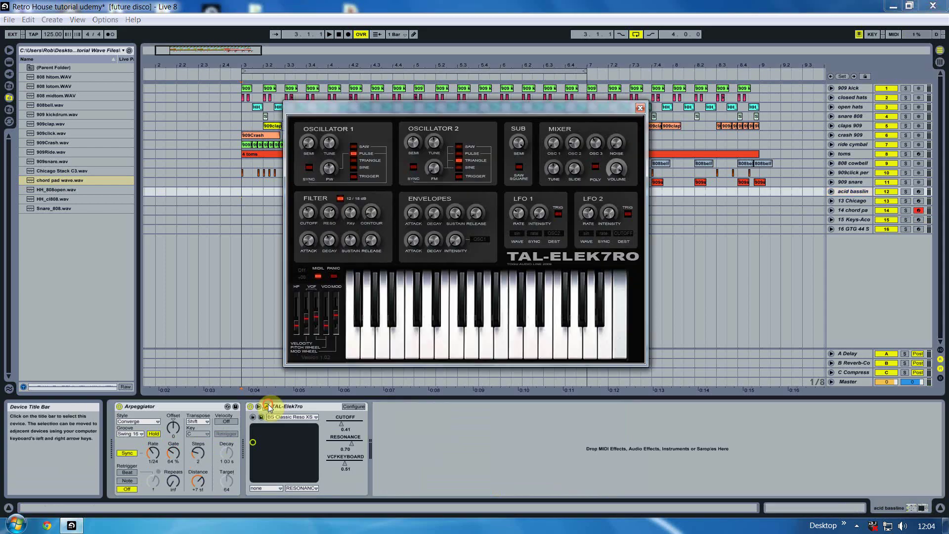
left_click(639, 109)
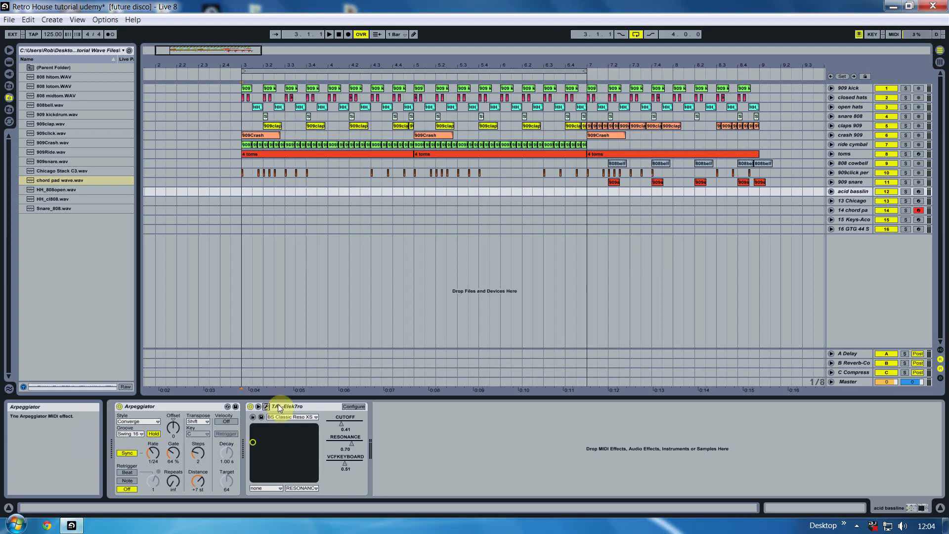
left_click(284, 417)
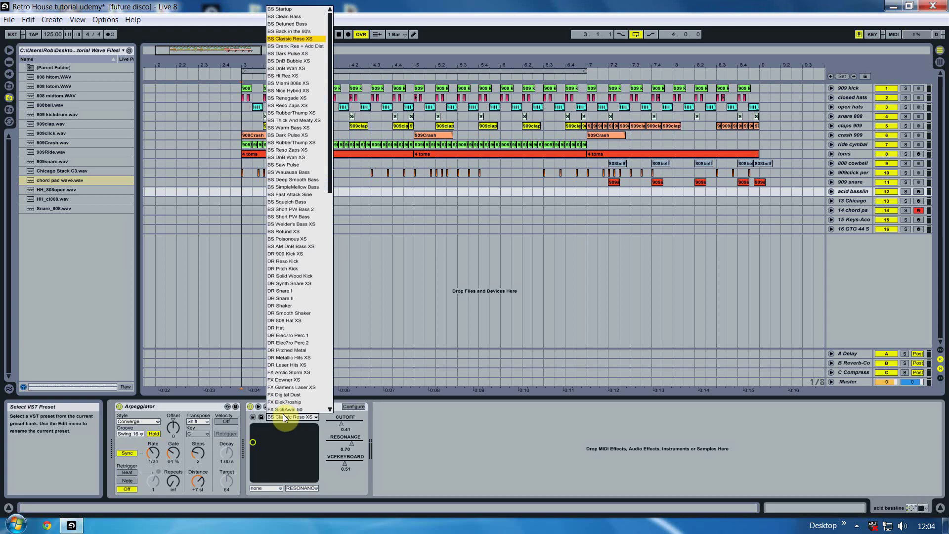
left_click(298, 39)
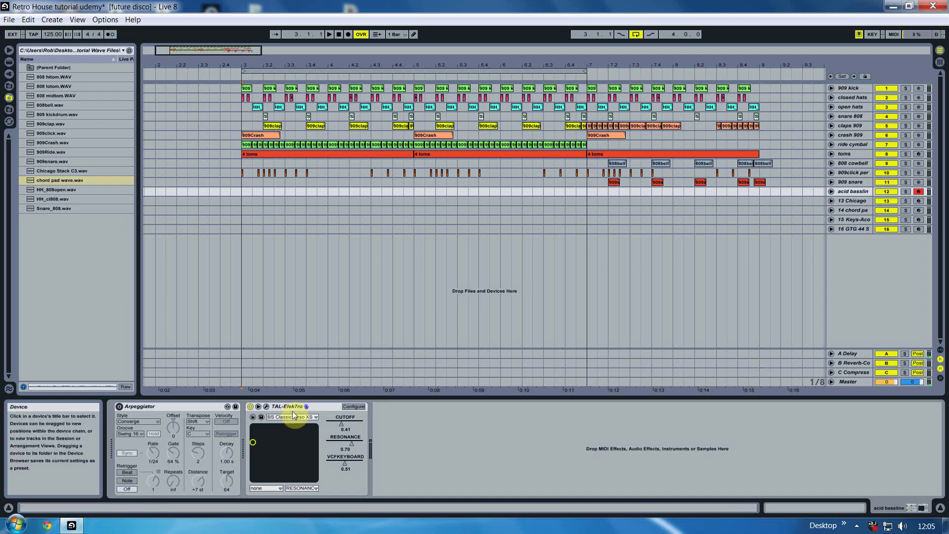
Locate the Arpeggiator among the MIDI effects and switch on the one on the acid bassline track.
left_click(9, 61)
left_click(25, 77)
left_click(23, 77)
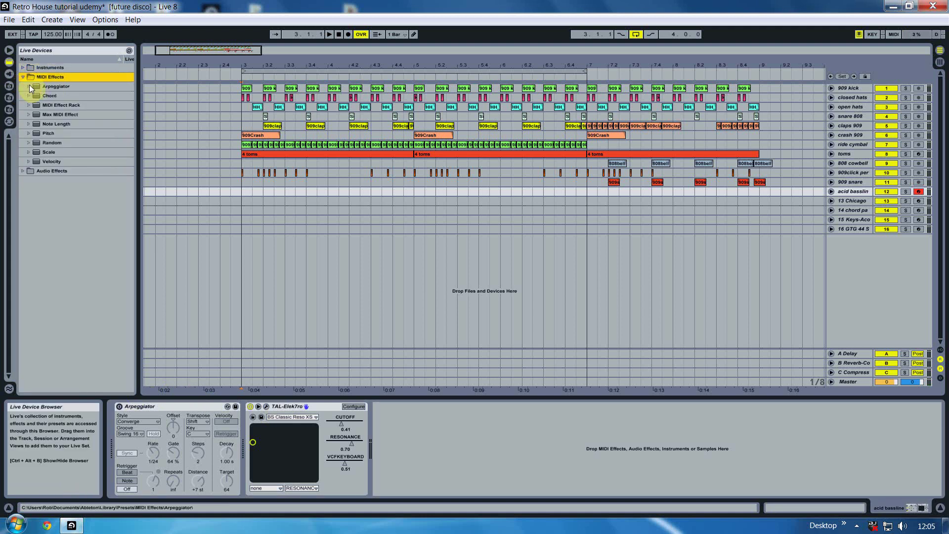
left_click(123, 405)
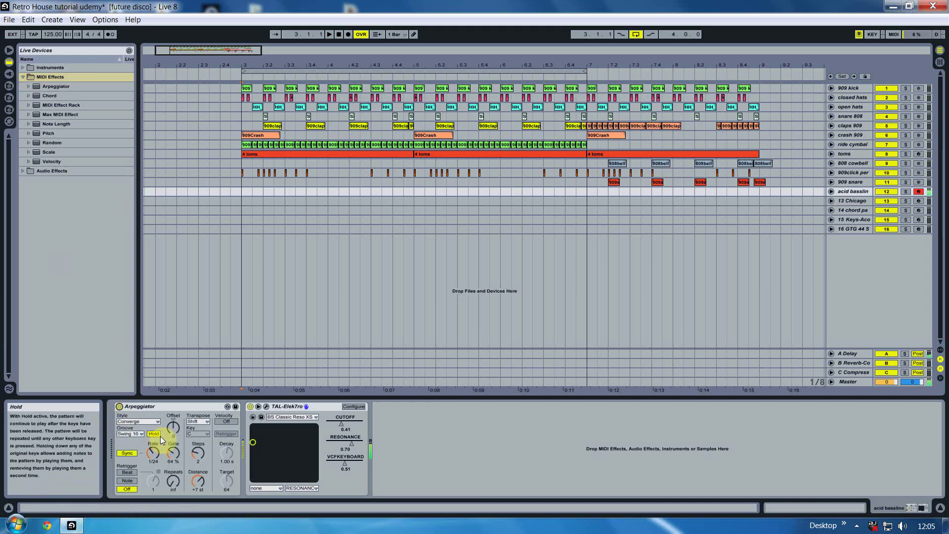
Set TAL-Elek7ro's cutoff to 0.37, resonance to 0.67 and VCF keyboard to 0.41, and audition the bassline with the drums.
left_click_drag(341, 424, 342, 462)
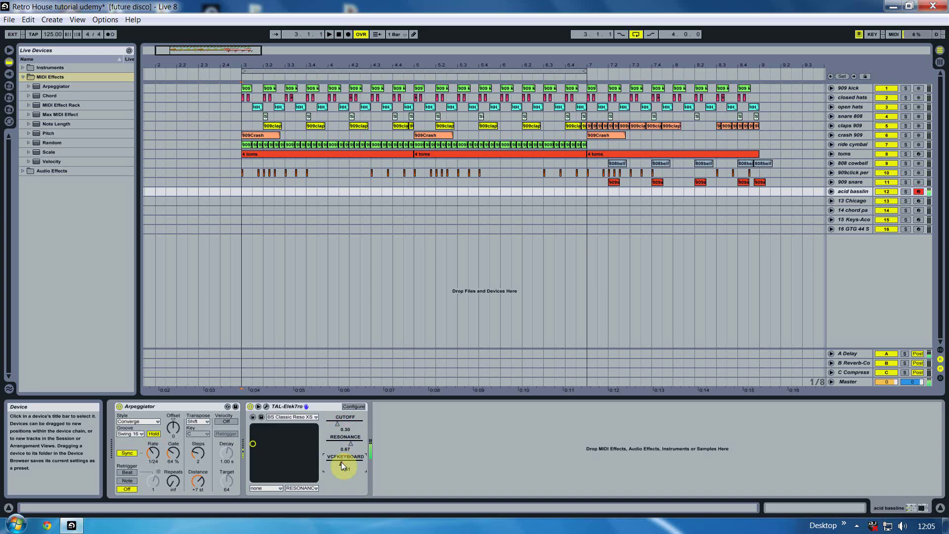
left_click_drag(336, 420, 339, 420)
key("space")
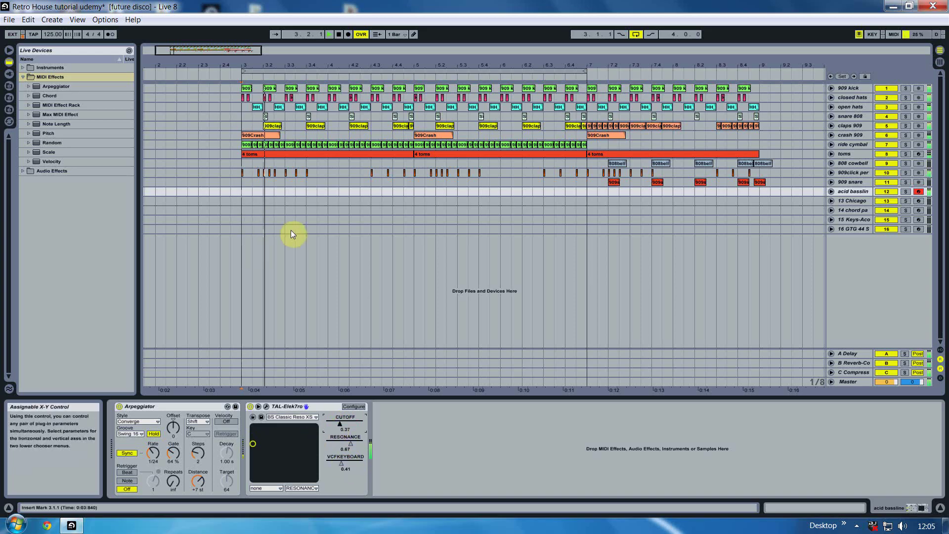
key("space")
Clear the cutoff, resonance and VCF keyboard controls from TAL-Elek7ro's device panel and close its interface.
left_click(266, 407)
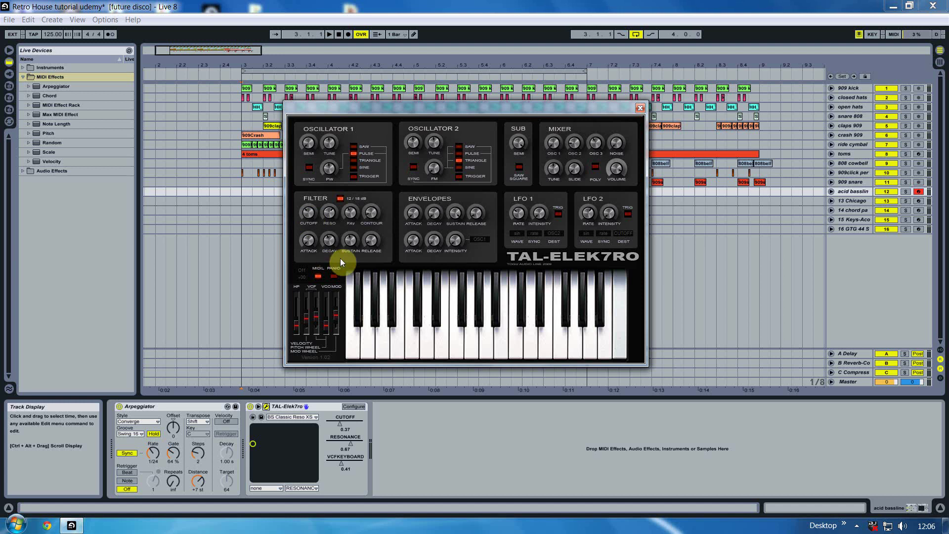
left_click(336, 418)
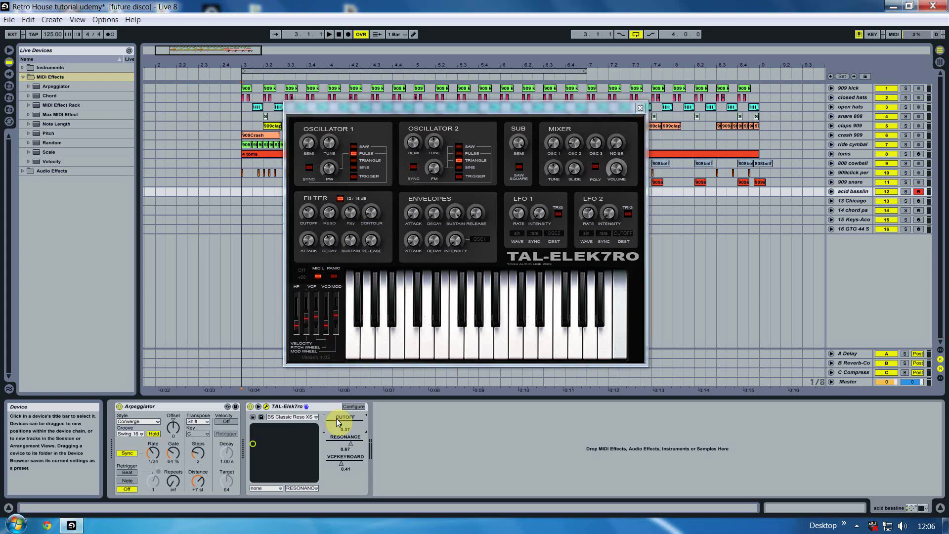
left_click(640, 108)
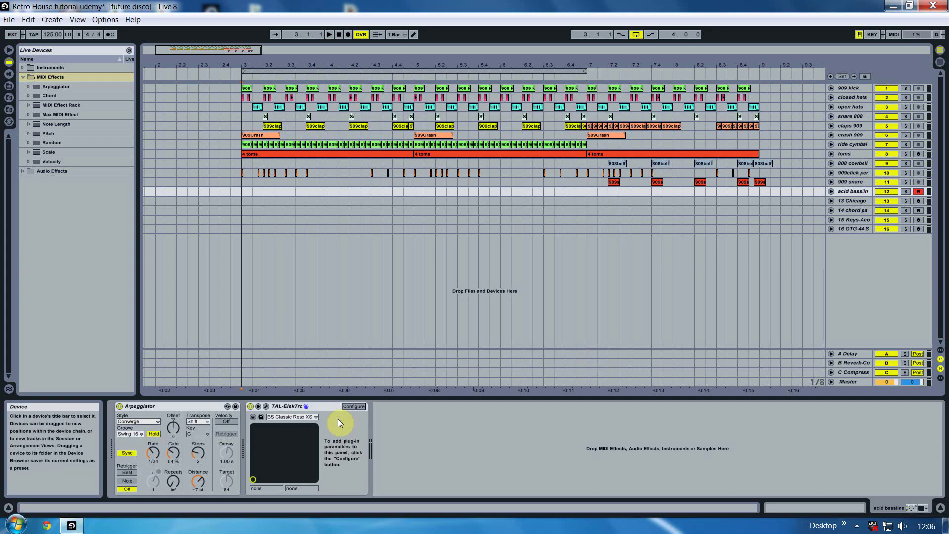
Configure TAL-Elek7ro's device panel to include the plug-in's filter cutoff, resonance and VCF keyboard parameters.
left_click(266, 406)
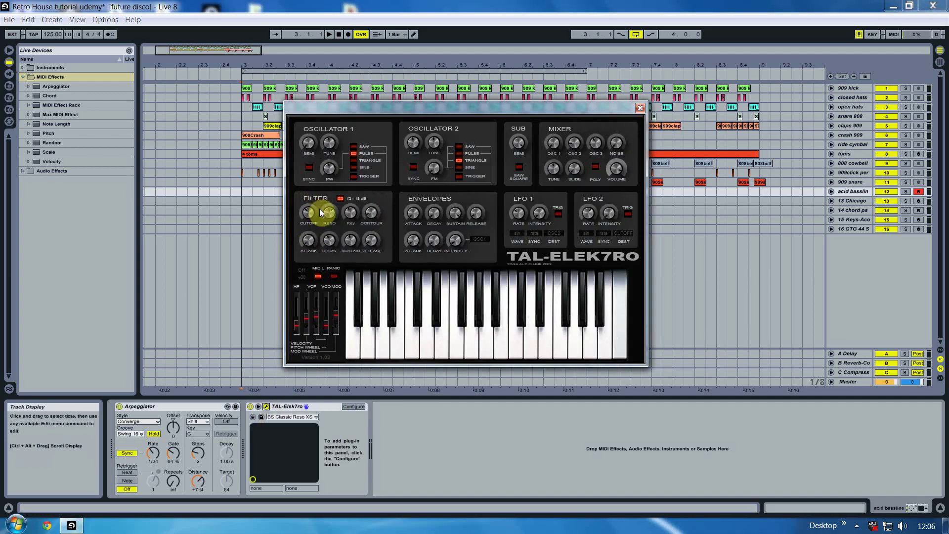
left_click(349, 407)
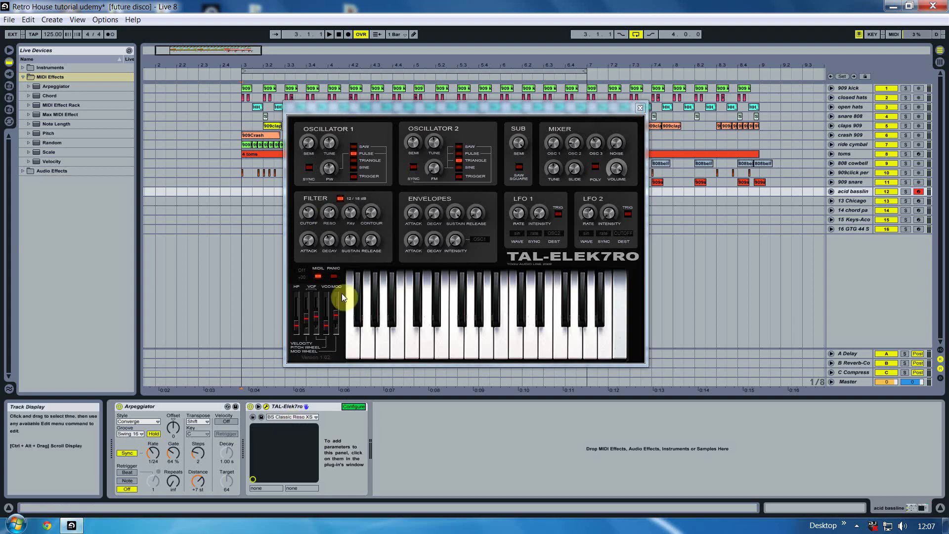
left_click(308, 209)
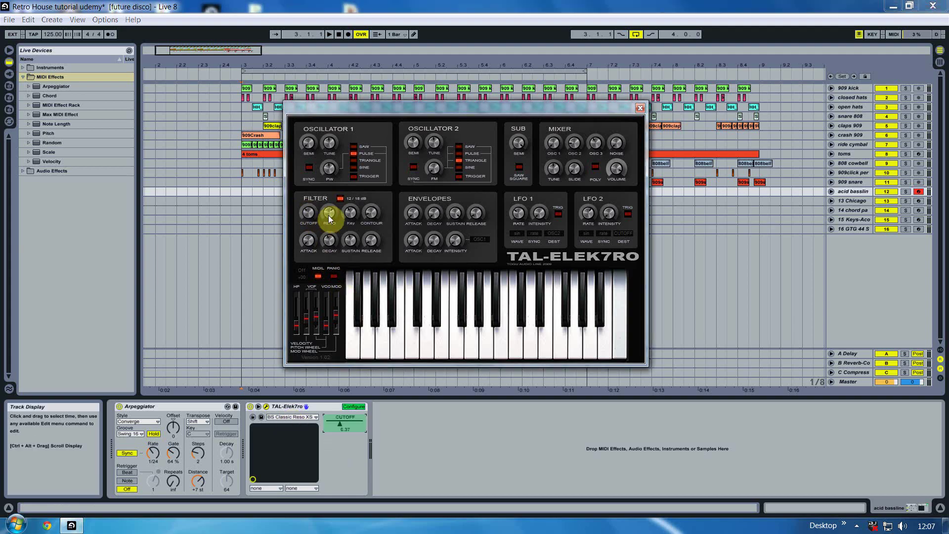
left_click(330, 215)
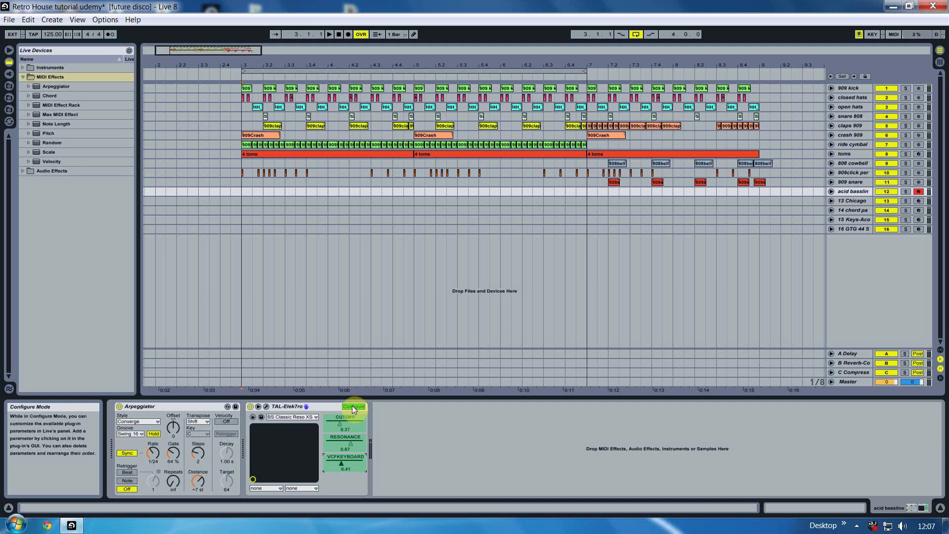
left_click(353, 407)
Switch off the Arpeggiator and assign cutoff to TAL-Elek7ro's X-Y horizontal axis and a second parameter to its vertical axis, sweeping the pad.
left_click(122, 407)
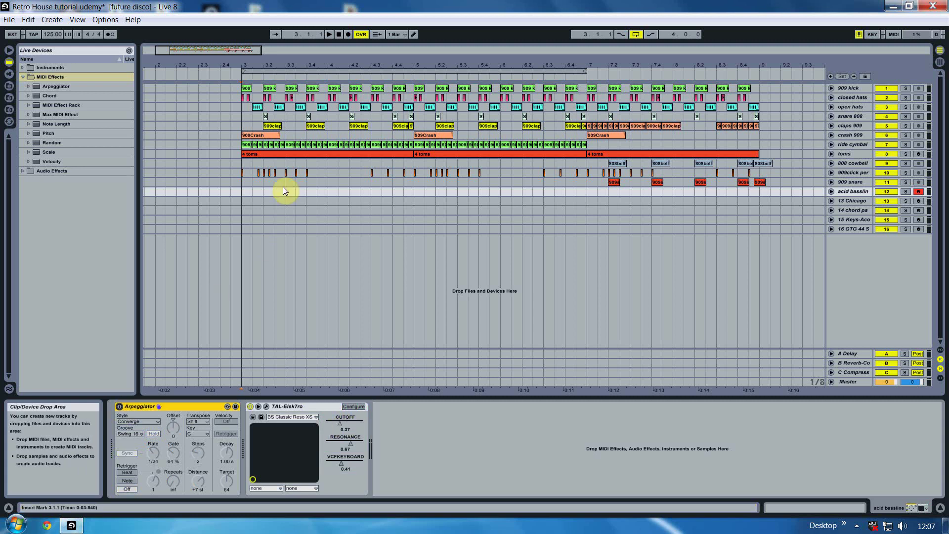
mouse_move(340, 424)
left_mouse_down()
mouse_move(356, 424)
mouse_move(346, 424)
left_mouse_up()
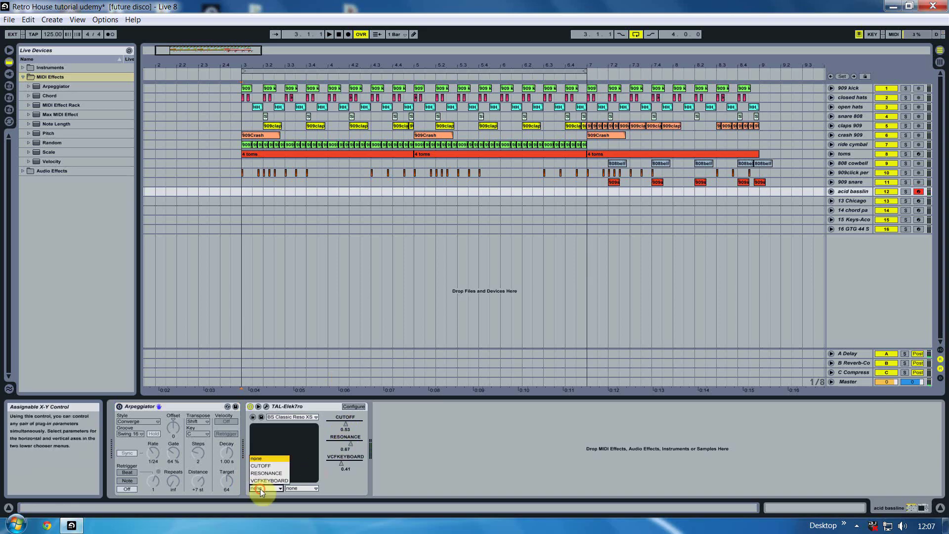
left_click(260, 466)
left_click_drag(285, 478, 274, 436)
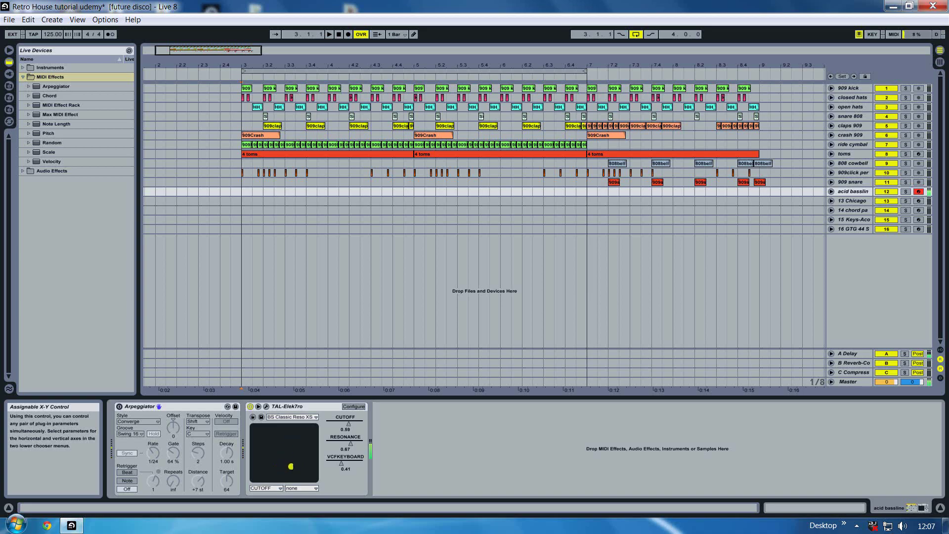
left_click(295, 488)
left_click(296, 470)
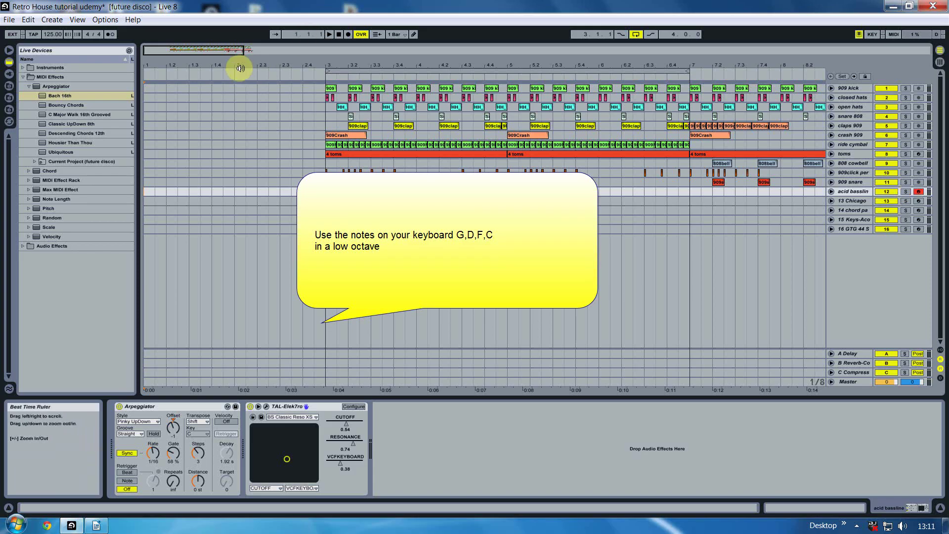
Record the low-octave G, D, F, C acid bassline with the metronome on, moving TAL-Elek7ro's X-Y pad during the take.
left_click(110, 35)
left_click(348, 34)
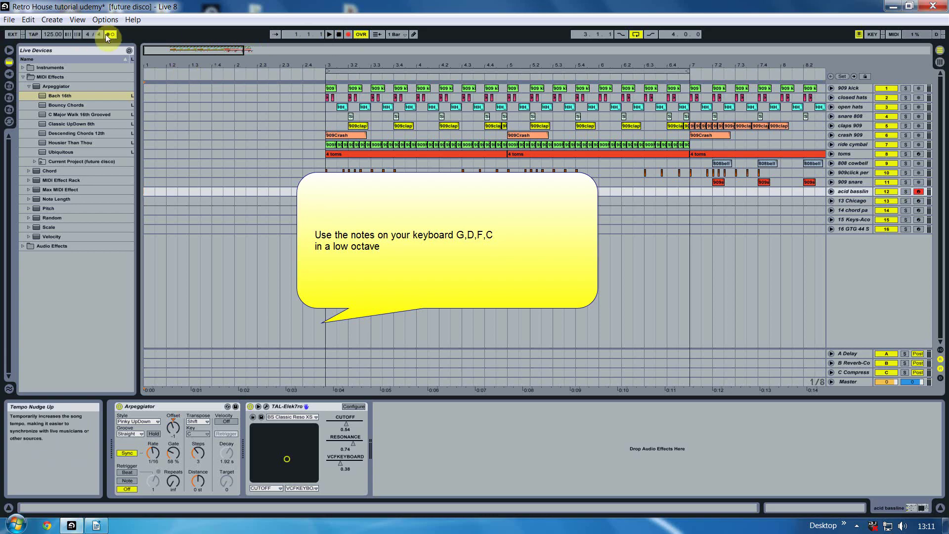
left_click(329, 34)
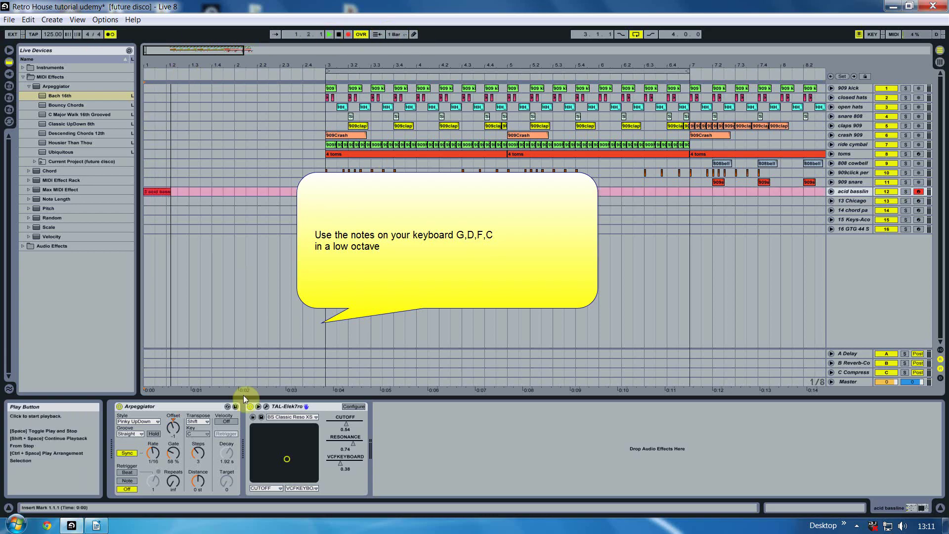
mouse_move(287, 458)
left_mouse_down()
mouse_move(273, 463)
mouse_move(282, 454)
left_mouse_up()
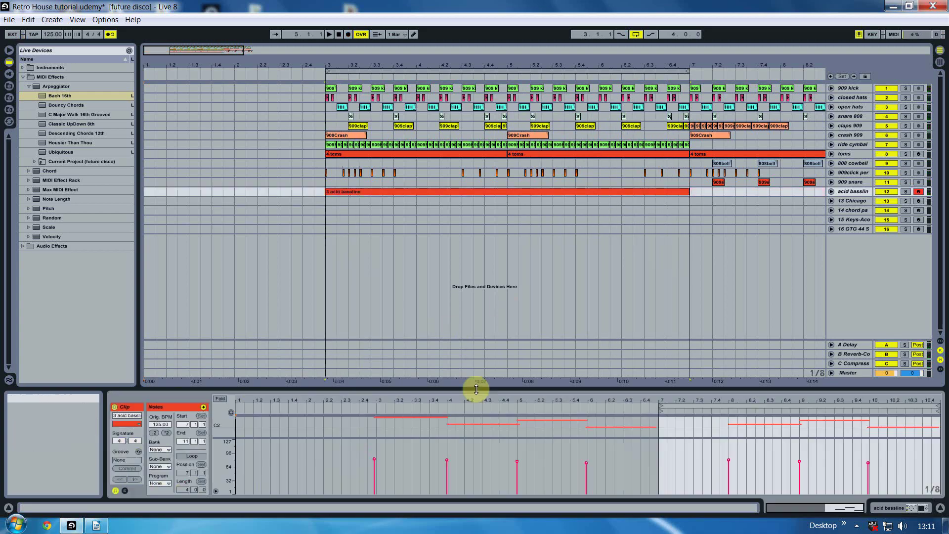
Enlarge the acid bassline clip's note editor and delete the four recorded notes before bar 7.
left_click_drag(477, 389, 483, 231)
left_click(385, 382)
left_click_drag(385, 382, 648, 309)
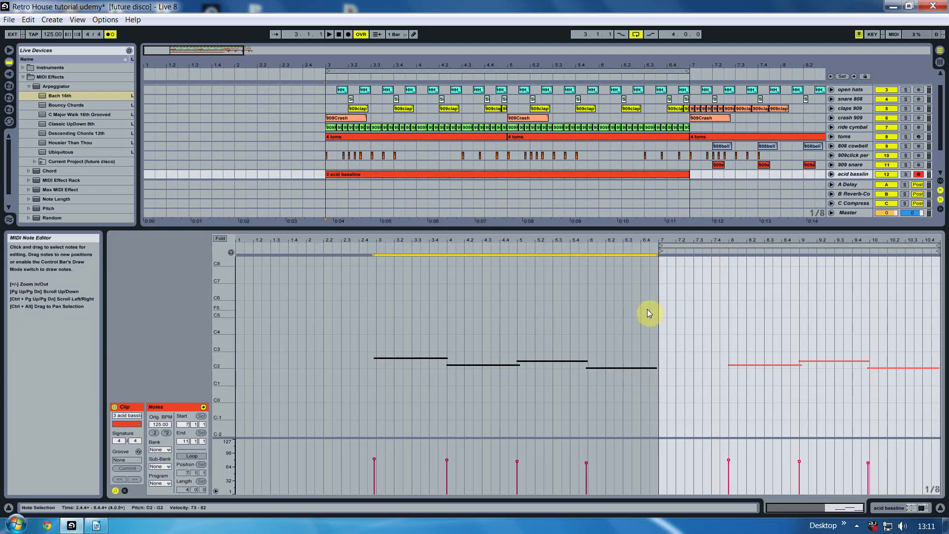
key("Delete")
Place a one-bar G2 note at bar 7 of the acid bassline clip, ahead of the D, F and C notes.
left_click_drag(222, 355, 235, 307)
left_click(762, 360)
mouse_move(710, 352)
left_mouse_down()
mouse_move(687, 337)
mouse_move(699, 339)
left_mouse_up()
Quantize the bassline's last three notes and trim the G2 note to end at bar 8, auditioning the clip.
left_click_drag(735, 394, 882, 342)
left_click(18, 21)
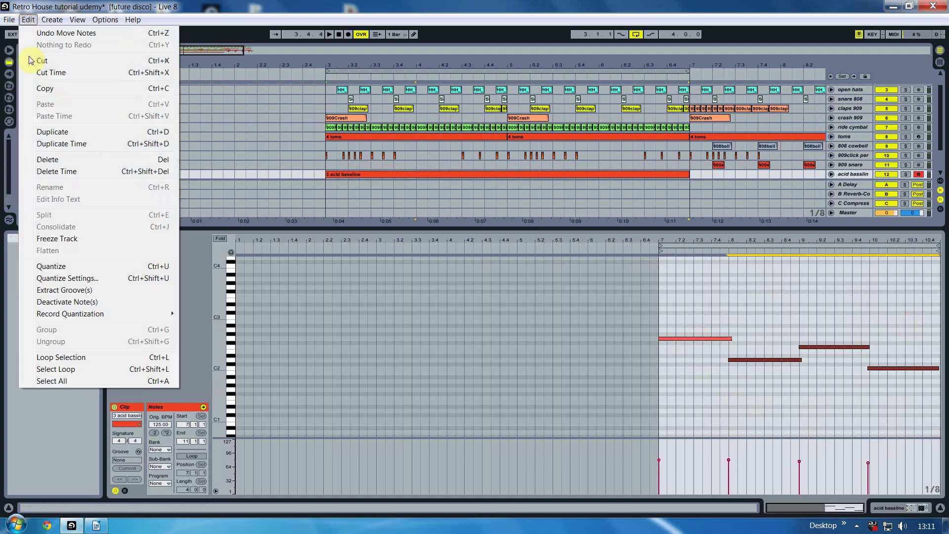
left_click(120, 292)
key("space")
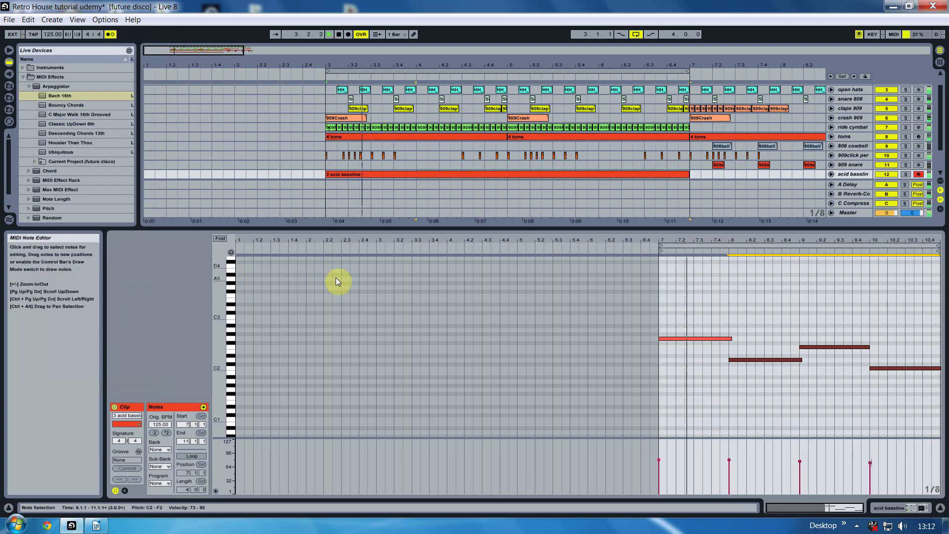
left_click(732, 339)
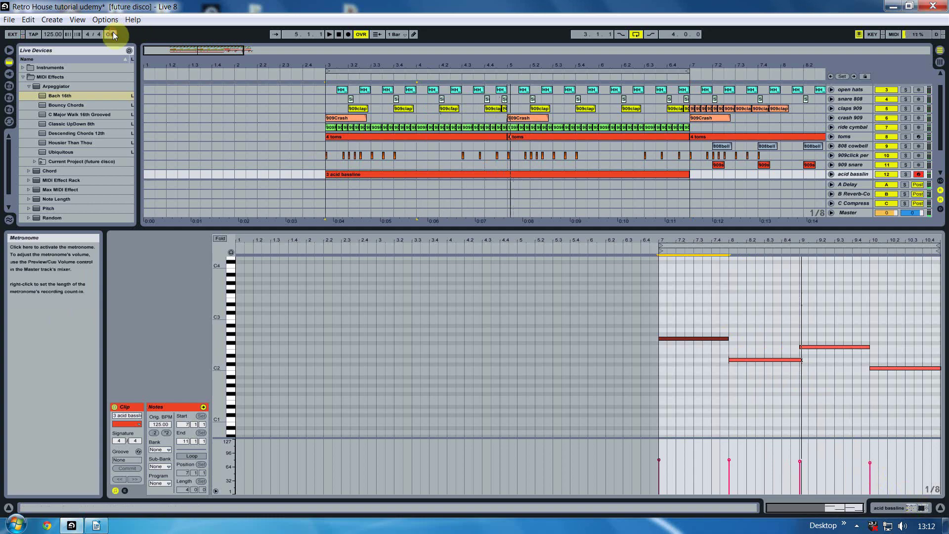
Return to the acid bassline's devices and play the looped arrangement from the start of bar 3.
left_click(928, 509)
left_click(928, 509)
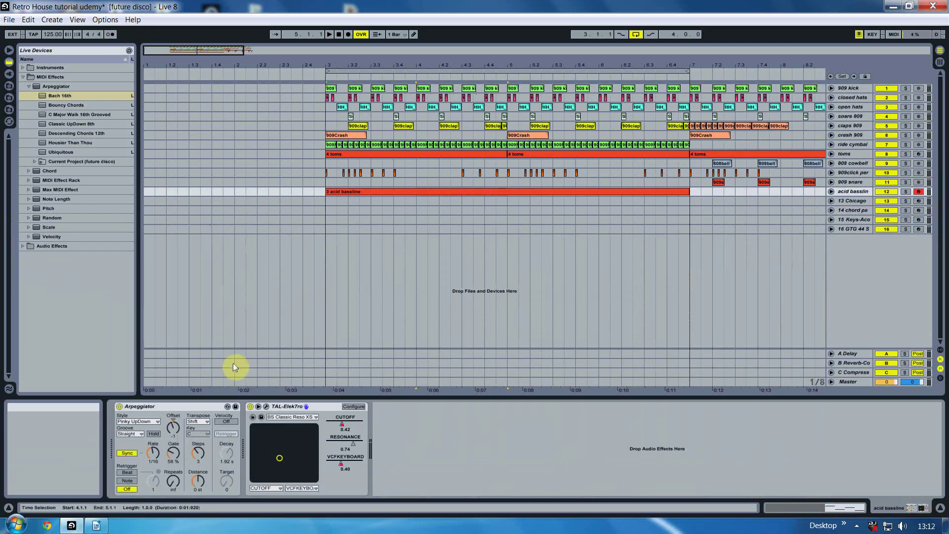
left_click(325, 190)
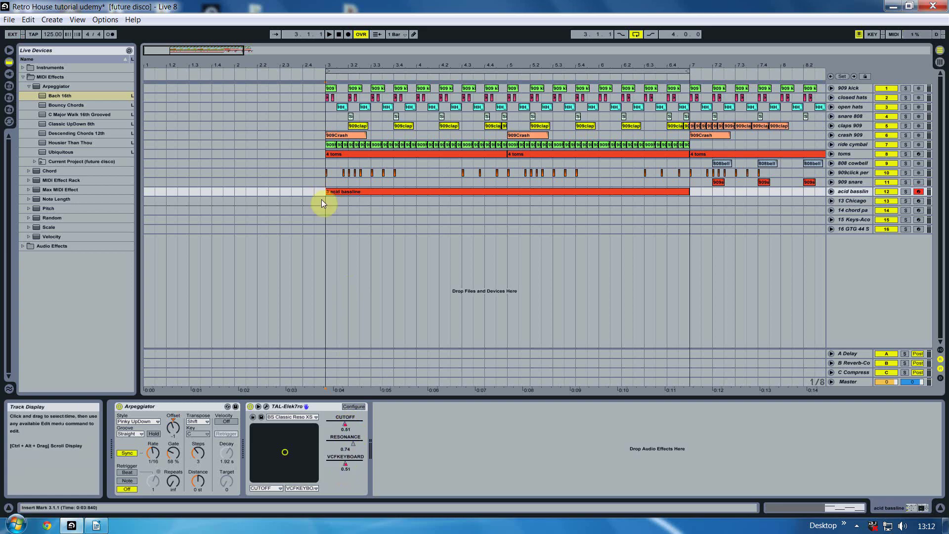
key("space")
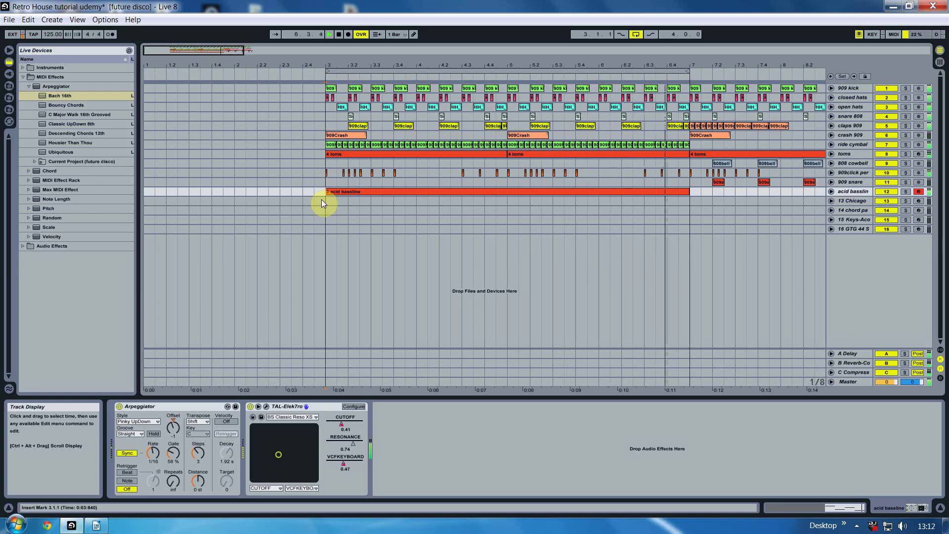
Audition the acid bassline soloed with the claps, ride cymbal and toms, and clear the solos before stopping playback.
left_click(907, 193)
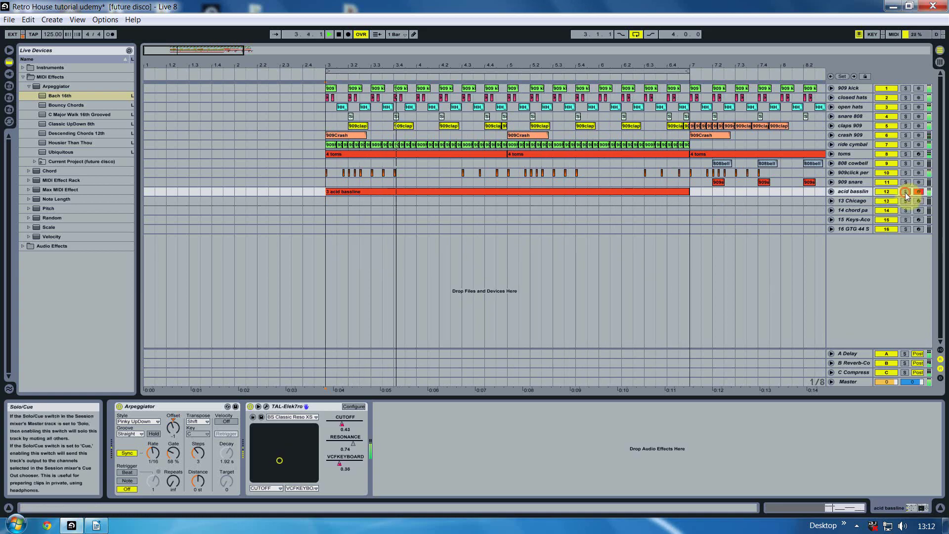
left_click(906, 126, "ctrl")
left_click(906, 144, "ctrl")
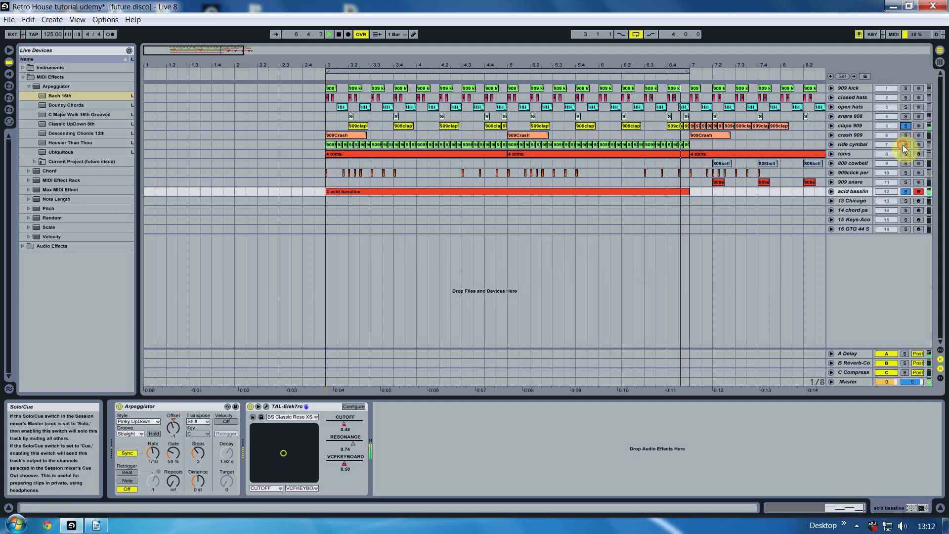
left_click(904, 154, "ctrl")
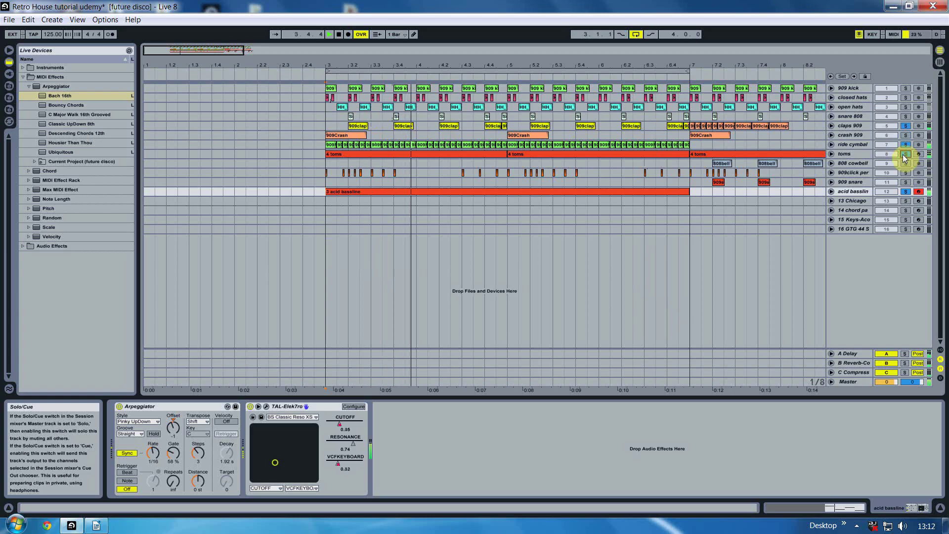
left_click(903, 155)
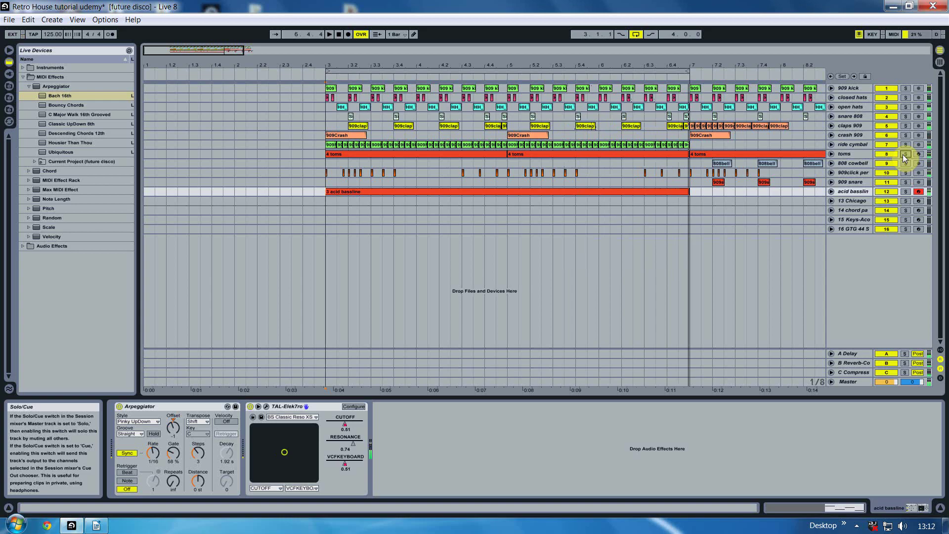
key("space")
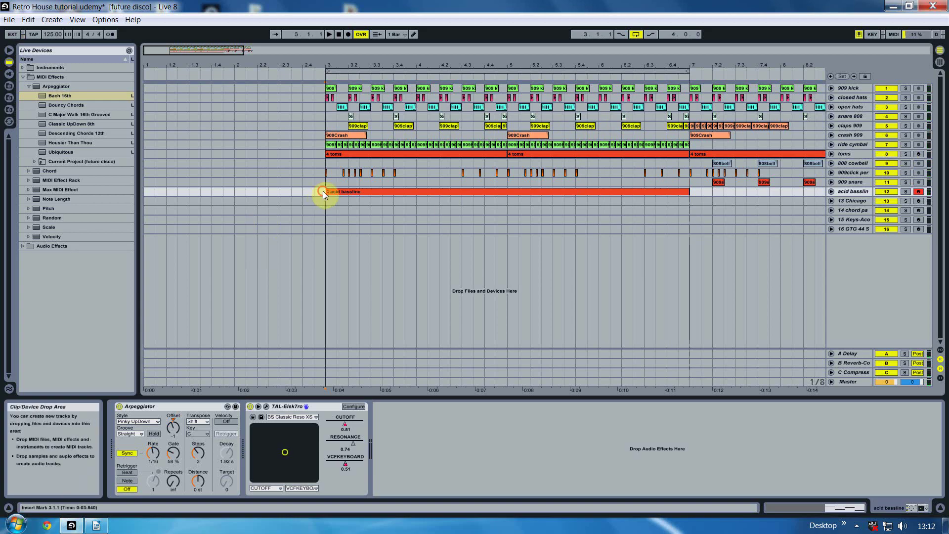
Arm the Chicago stack track and record a third-octave part on G3, D3, F3 and C3 with the metronome on.
left_click(870, 201)
left_click(919, 201)
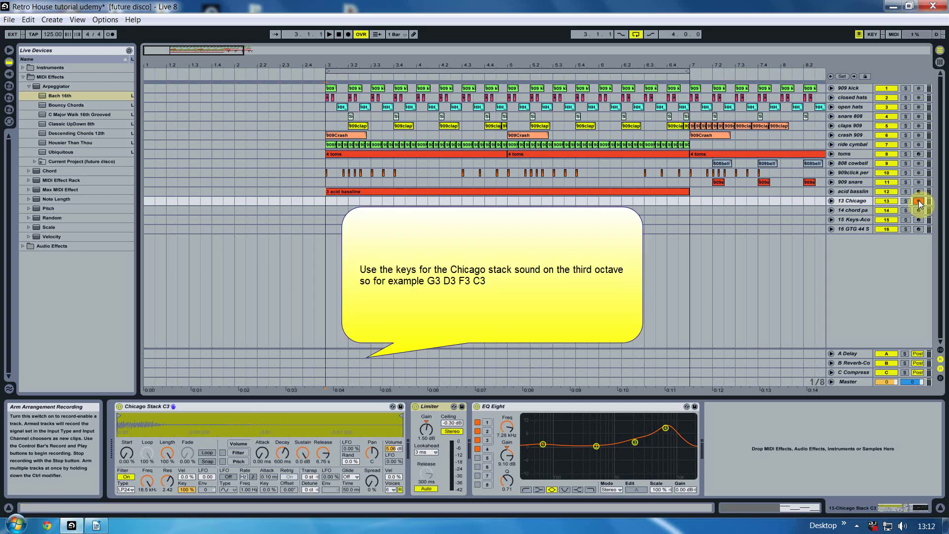
left_click(338, 35)
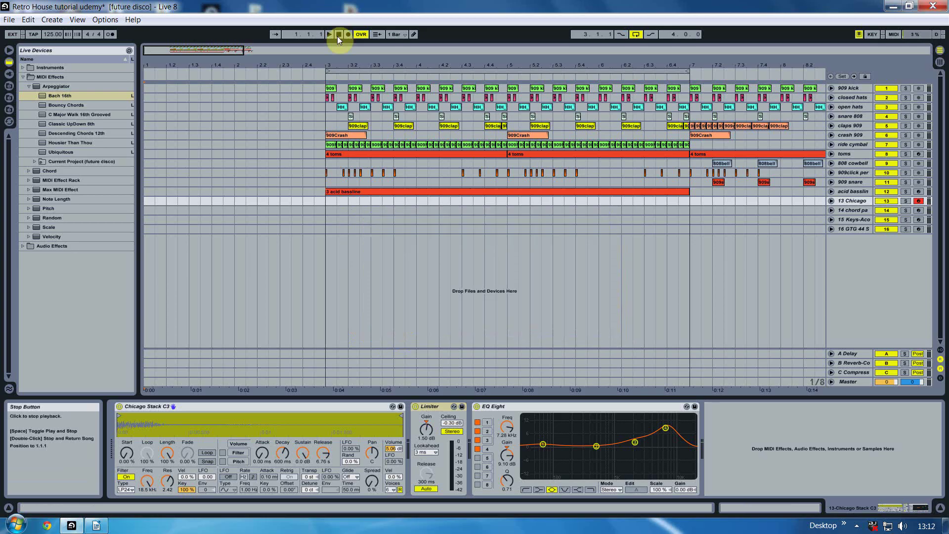
left_click(112, 36)
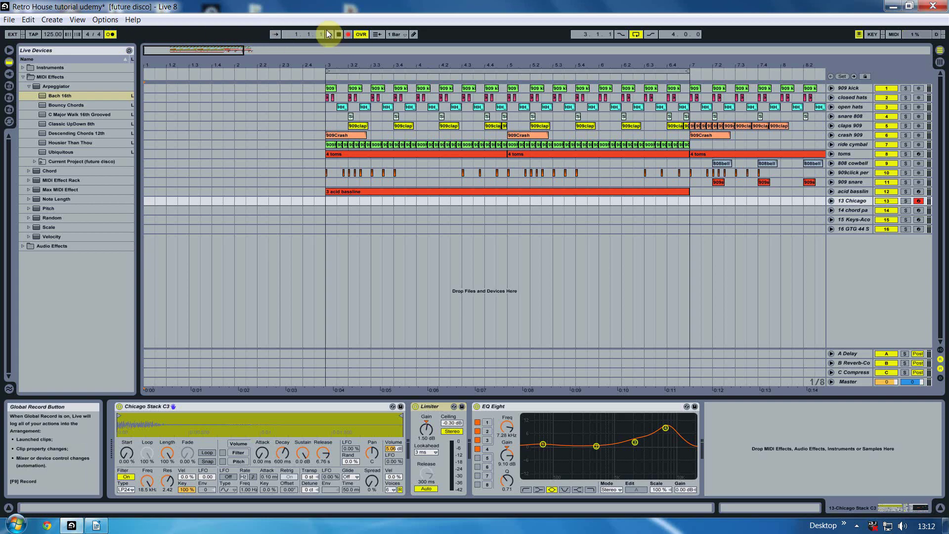
left_click(328, 33)
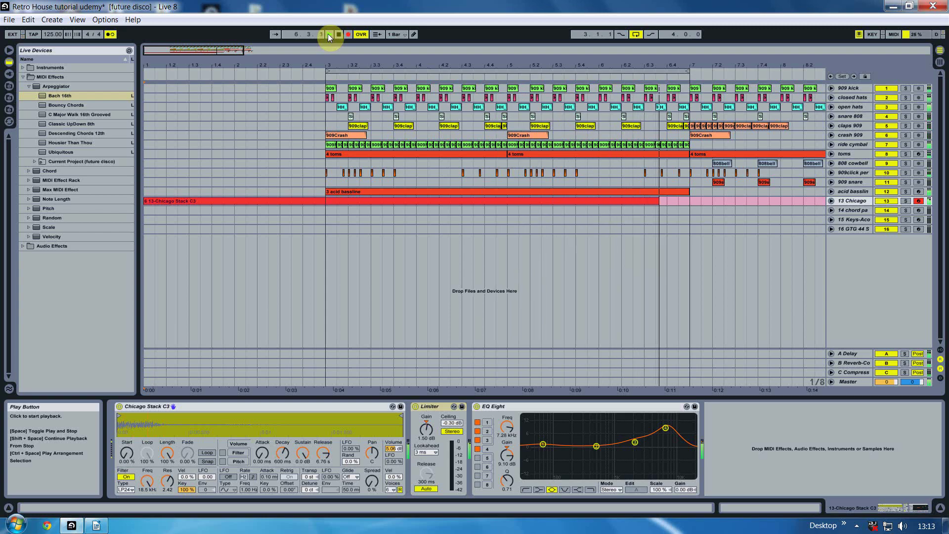
key("space")
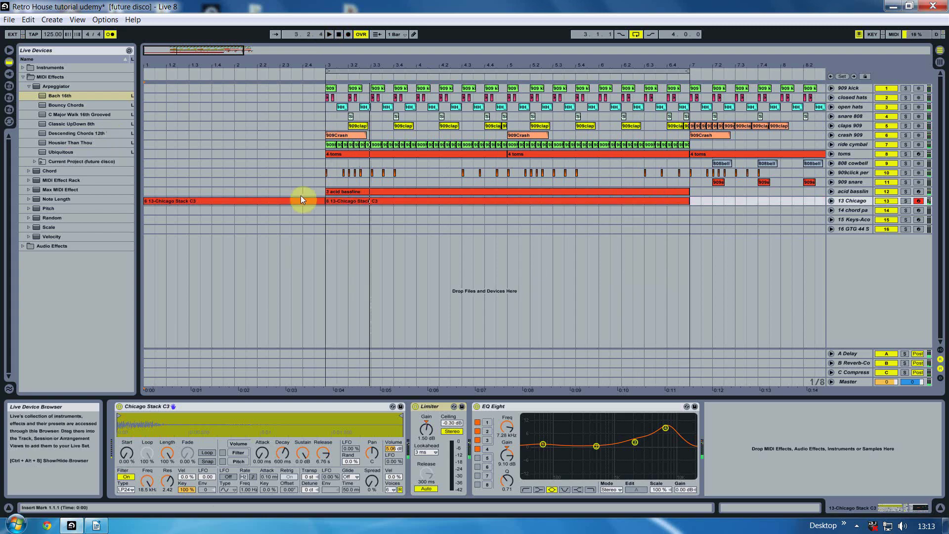
Delete the Chicago stack clip before bar 3 and the notes before bar 7 inside the remaining clip.
key("Delete")
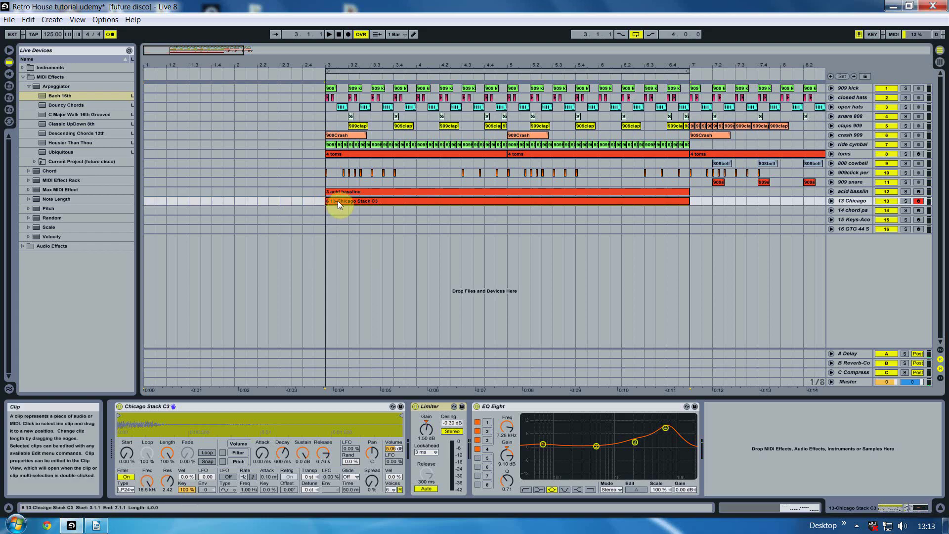
double_click(338, 201)
left_click_drag(223, 339, 255, 345)
left_click_drag(354, 389, 657, 313)
key("Delete")
Add a short G3 note at 7.1.1, quantize the Chicago stack clip's notes from bar 7 on, and play the result without the metronome.
left_click(677, 349)
double_click(665, 351)
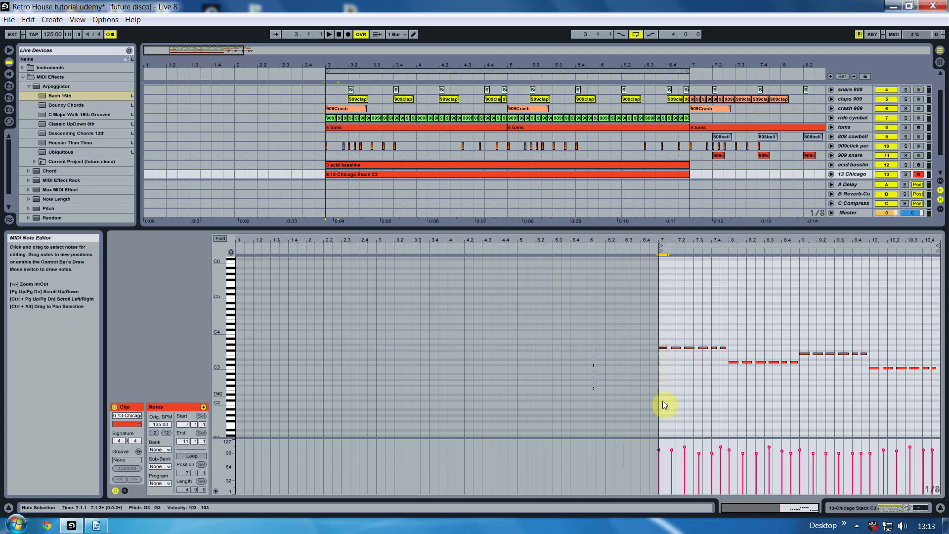
left_click_drag(663, 405, 940, 304)
left_click(29, 20)
left_click(50, 268)
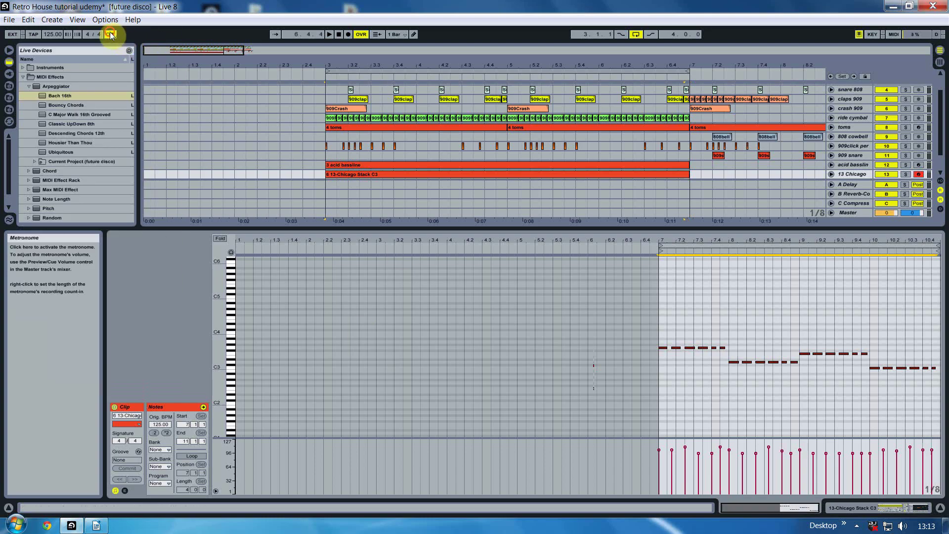
key("space")
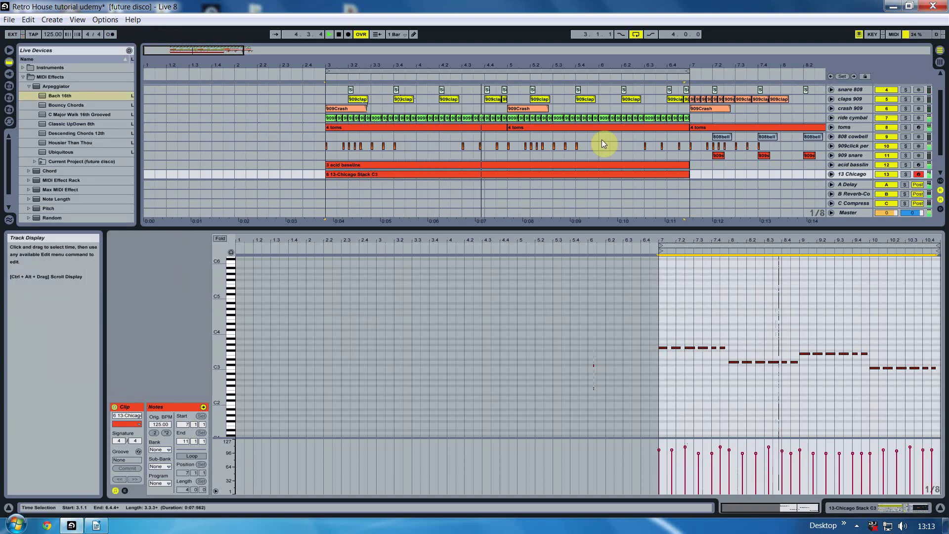
Audition the Chicago stack and acid bassline soloed with the 909 click percussion, kick and open hats, then clear the solos and stop playback.
left_click(941, 507)
left_click(908, 201)
left_click(907, 192, "ctrl")
left_click(865, 192)
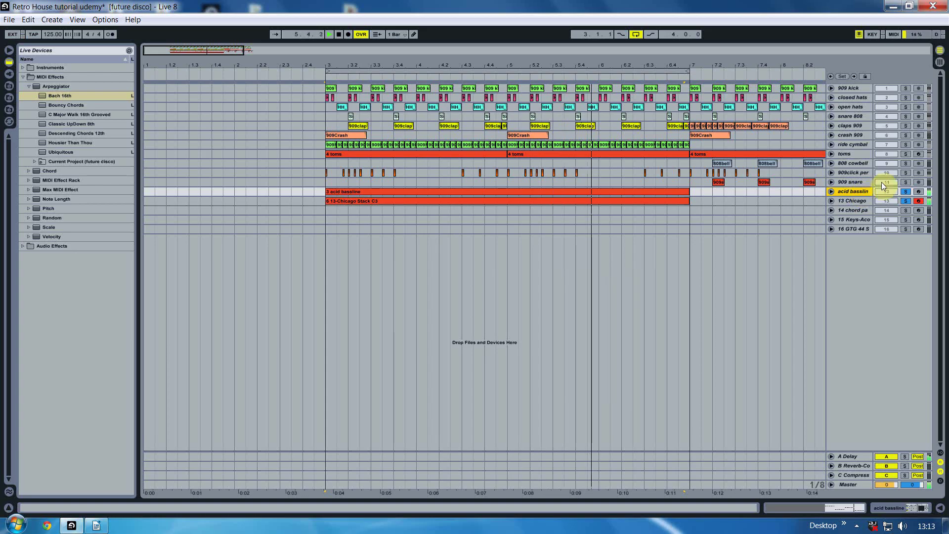
left_click(905, 173)
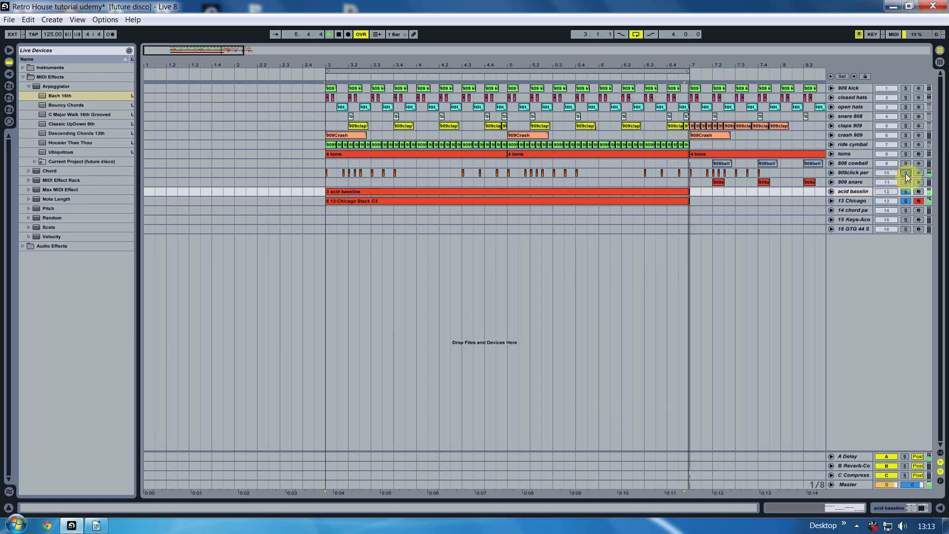
left_click(906, 89, "ctrl")
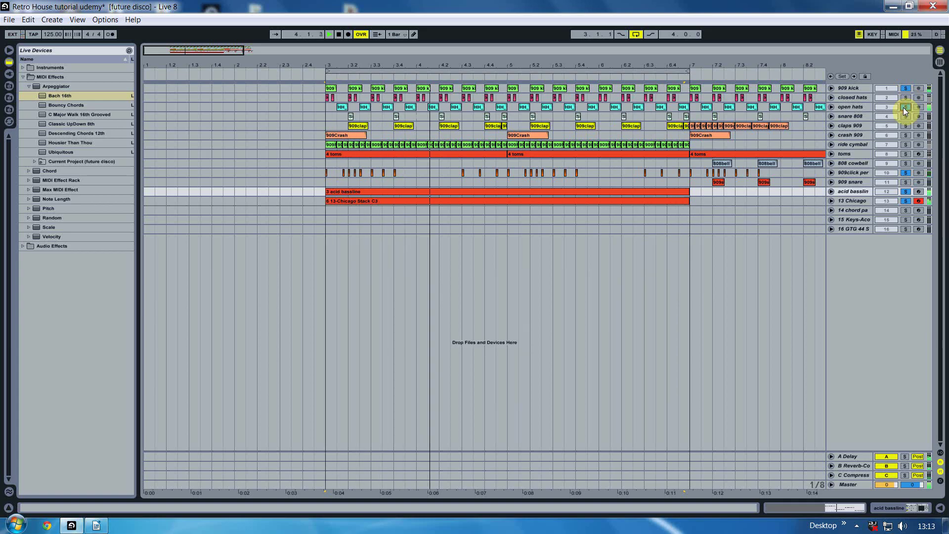
left_click(905, 90)
left_click(906, 107)
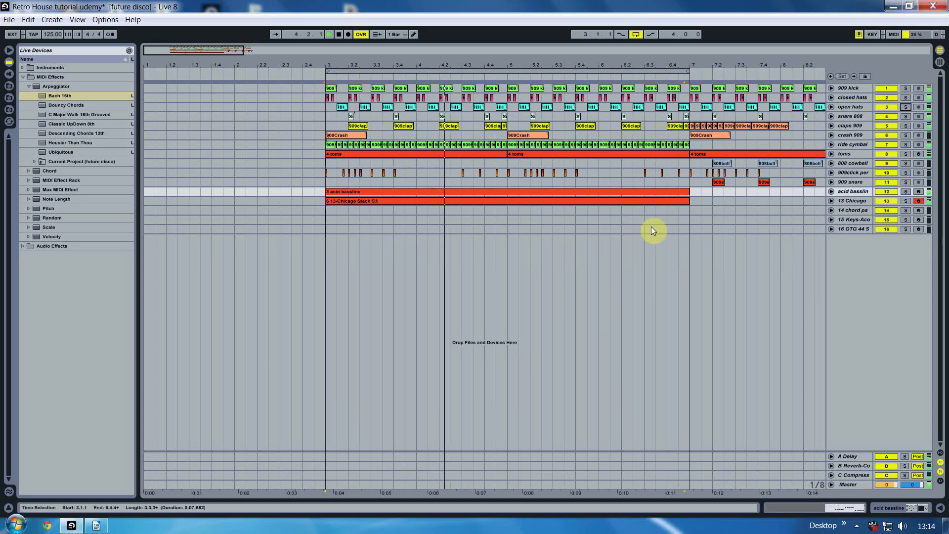
key("space")
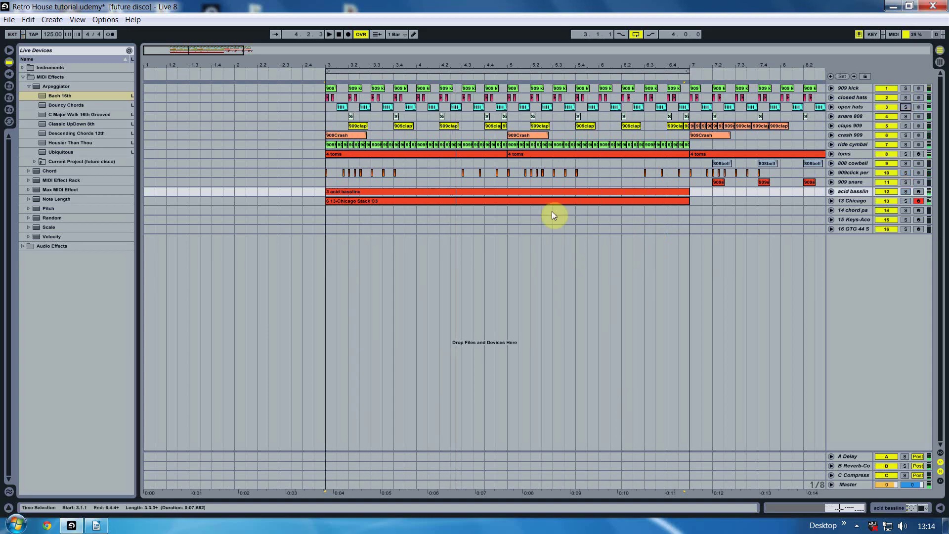
Disarm the Chicago stack track and arm the chord pad track for recording.
left_click(920, 202)
left_click(850, 211)
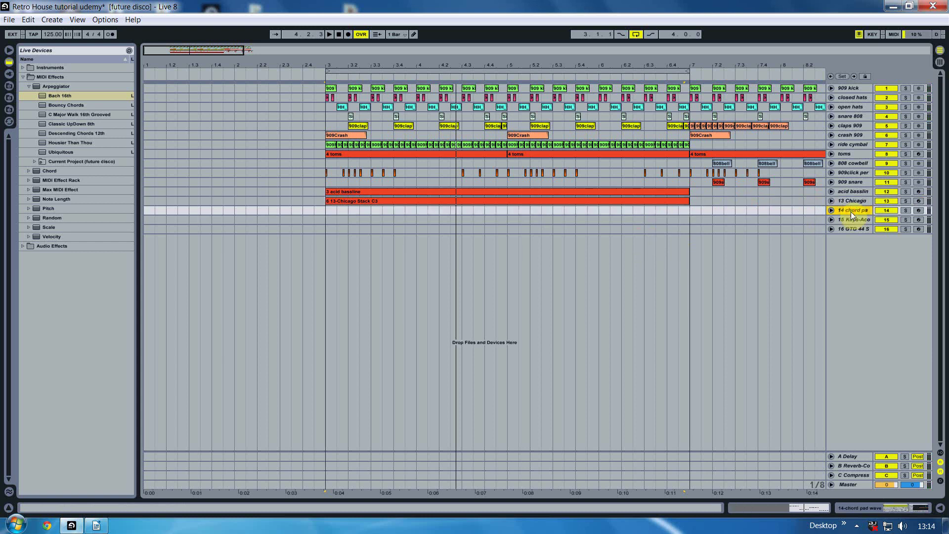
left_click(919, 210)
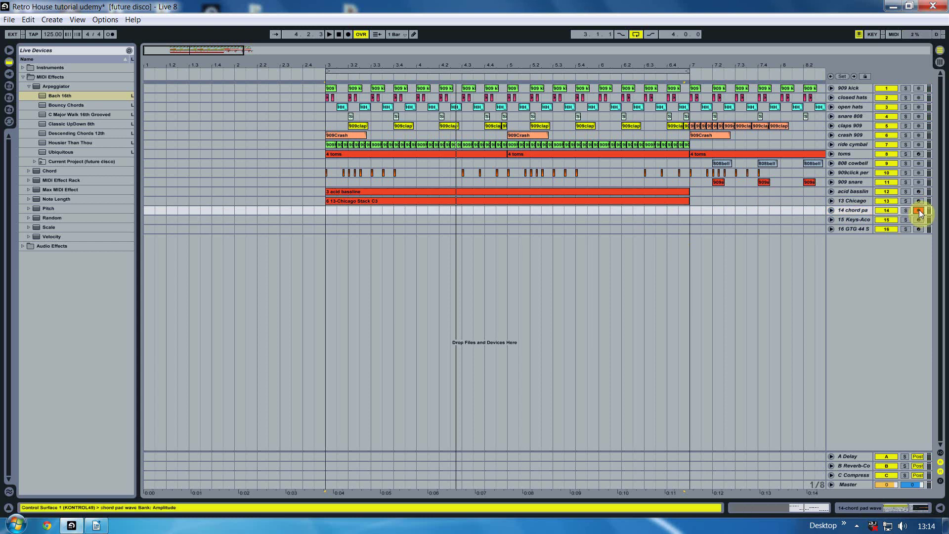
left_click(831, 192)
left_click(831, 192)
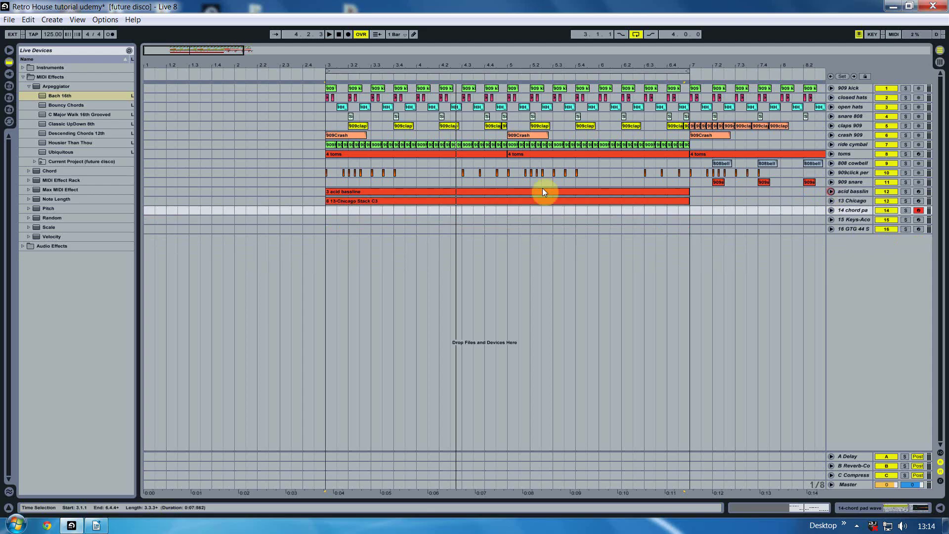
Recolor the acid bassline clip green and copy it onto the chord pad track at bar 3.
left_click(456, 191)
right_click(456, 190)
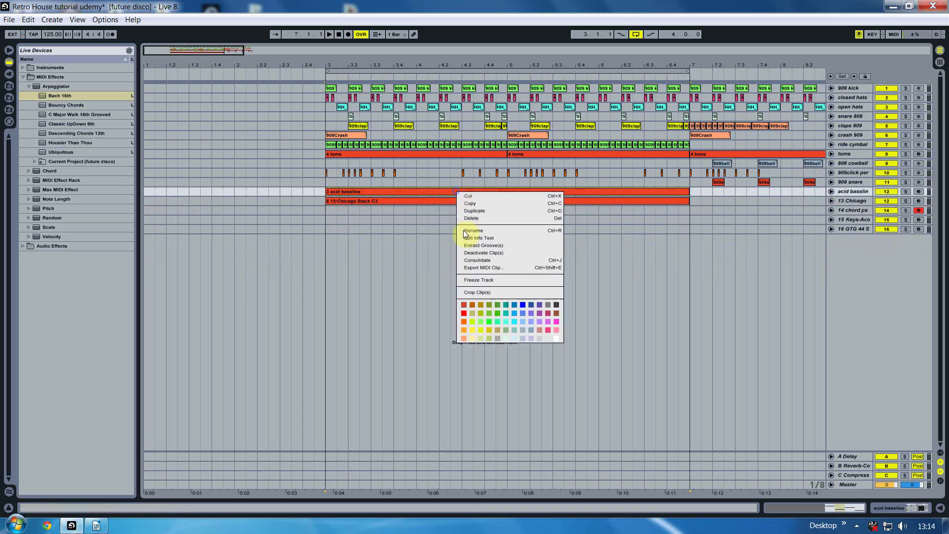
left_click(488, 321)
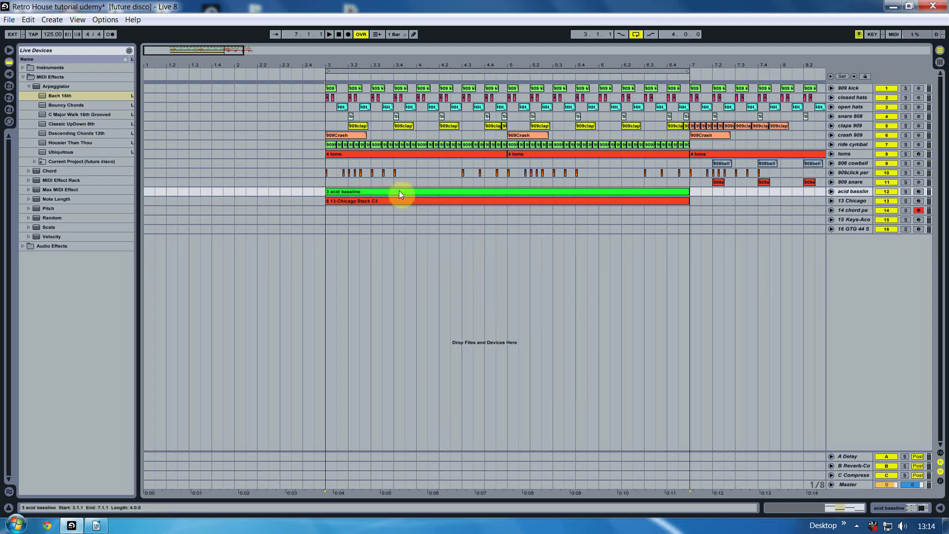
left_click_drag(399, 191, 400, 211)
Solo the chord pad track during playback and transpose its copied clip's notes up an octave to G3, D3, F3 and C3.
left_click(905, 210)
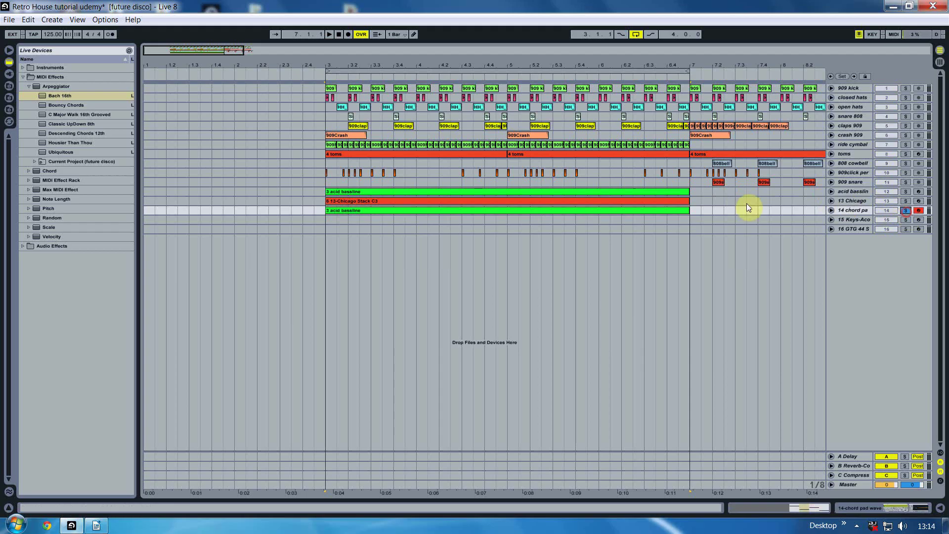
key("space")
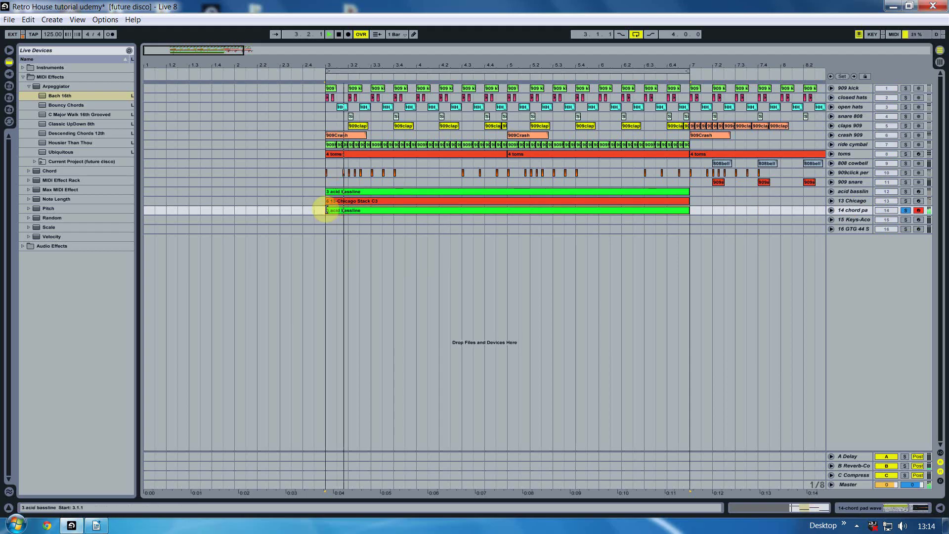
double_click(359, 210)
left_click_drag(667, 425, 945, 314)
left_click_drag(214, 341, 247, 341)
scroll(616, 417, "up", 1)
scroll(615, 417, "up", 2)
left_click_drag(675, 413, 677, 284)
key("space")
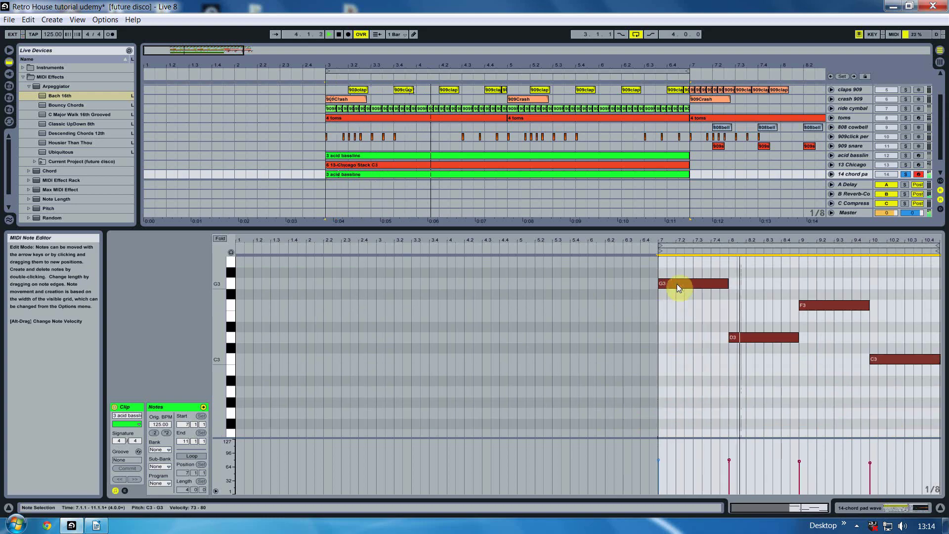
Audition the chord pad with the acid bassline, 909 kick, open hats and Chicago stack added to the solo one by one.
left_click(941, 508)
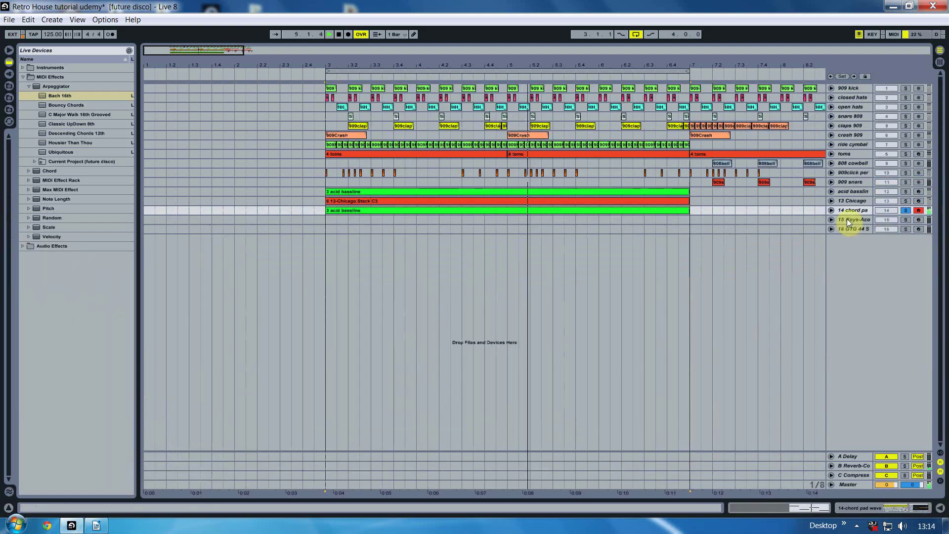
left_click(906, 192)
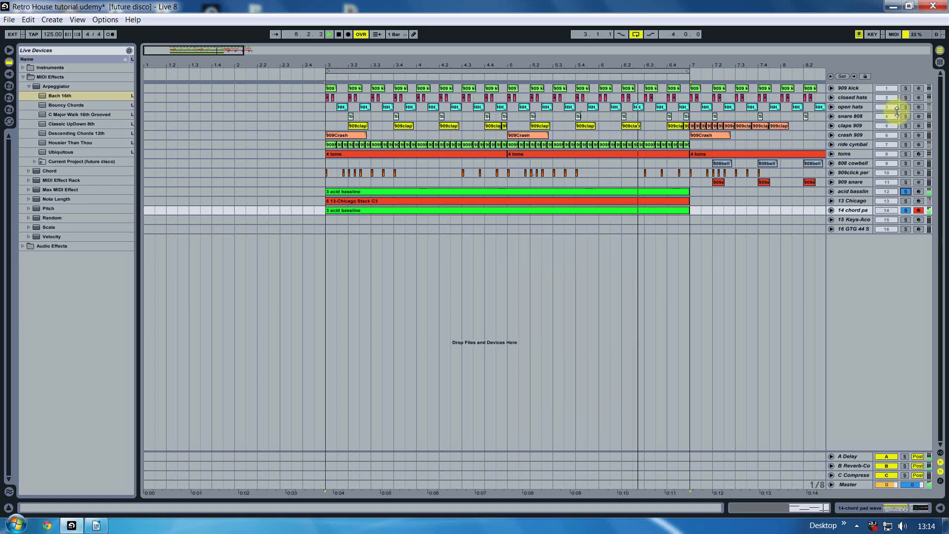
left_click(906, 89)
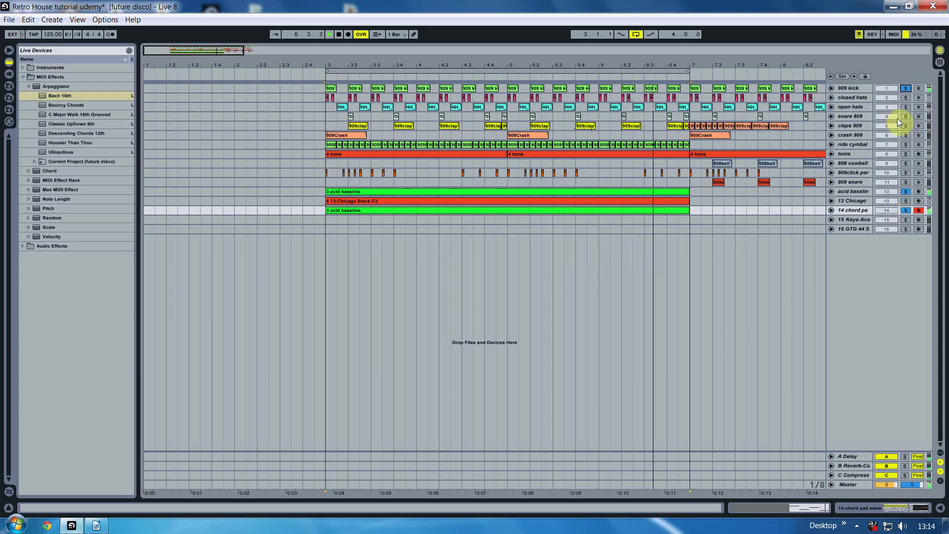
left_click(904, 107)
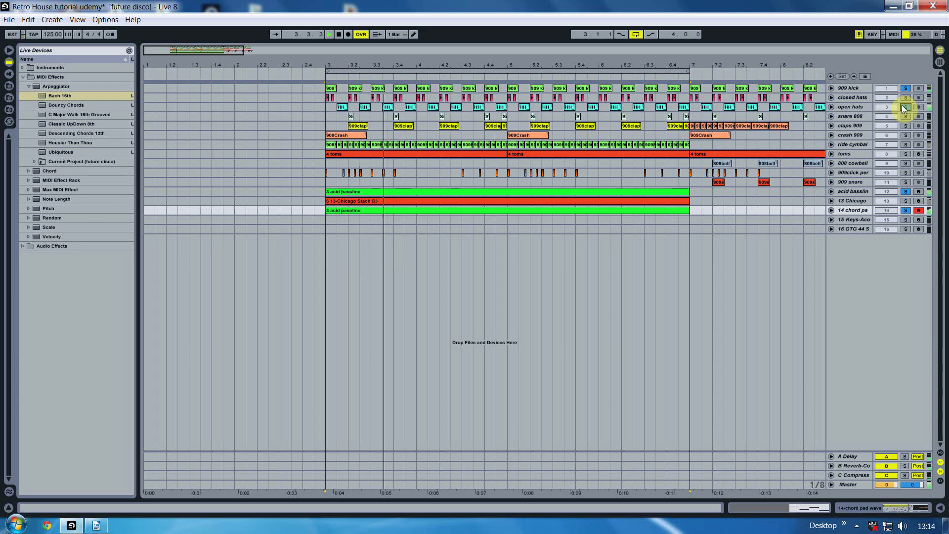
left_click(906, 201)
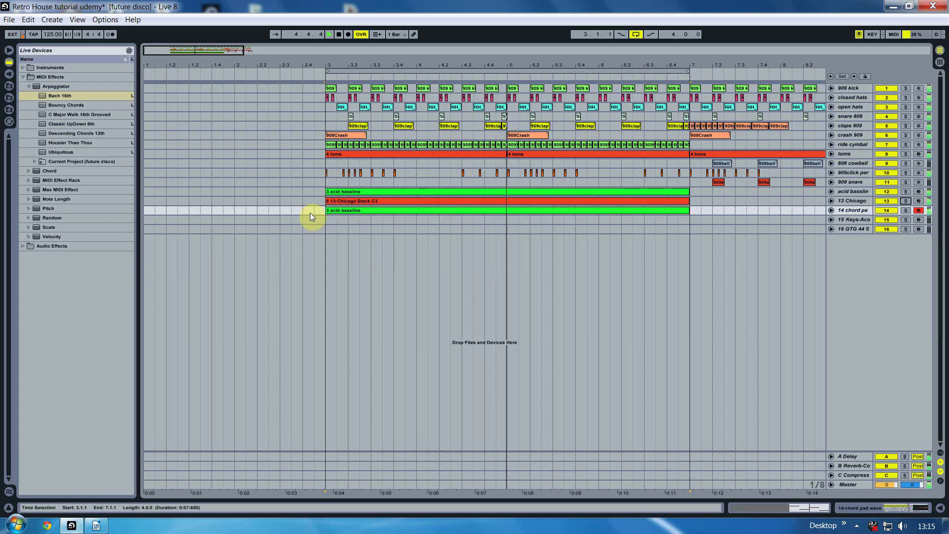
Save the Live Set and show the Session view with the lower pane shrunk to reveal the full mixer.
left_click(9, 19)
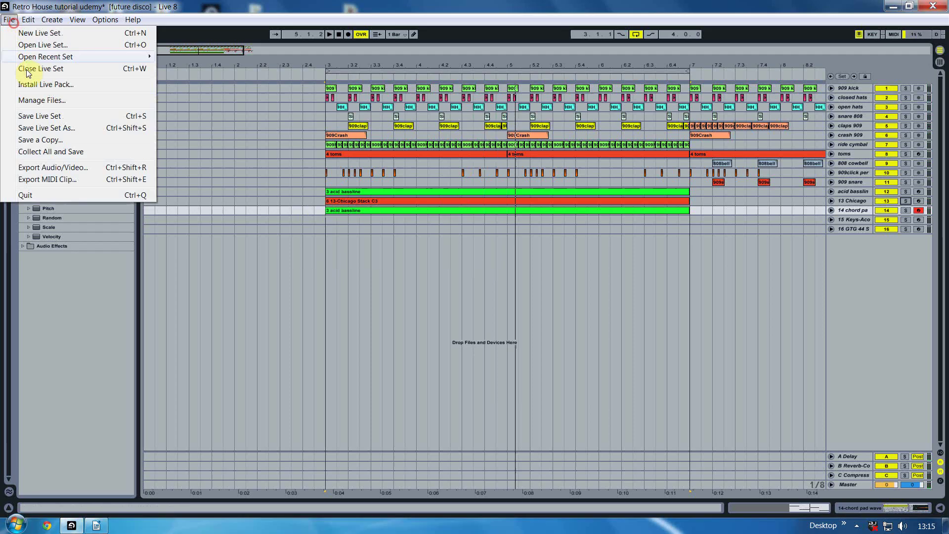
left_click(36, 112)
left_click(940, 62)
left_click_drag(693, 226, 694, 428)
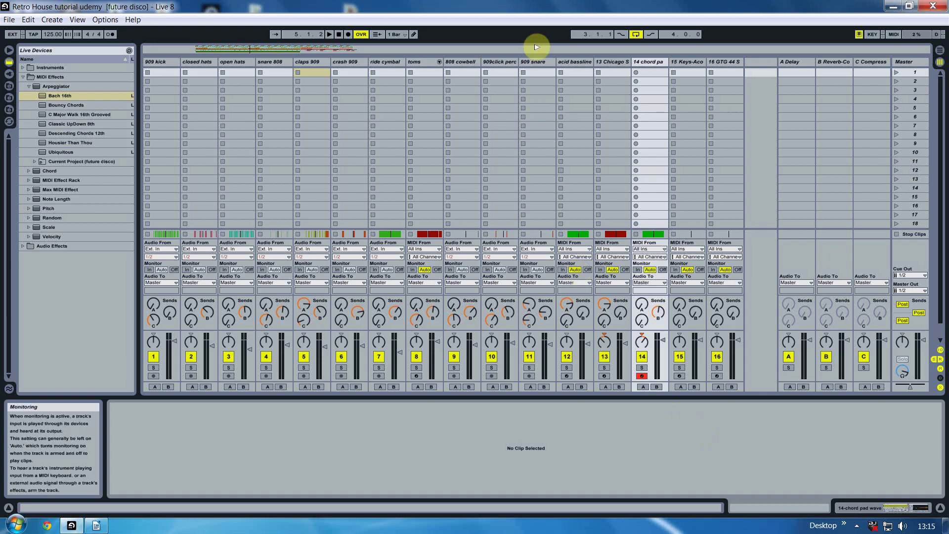
Examine the sends, panning and volume of the acid bassline, Chicago stack and chord pad tracks in the mixer.
left_click(569, 62)
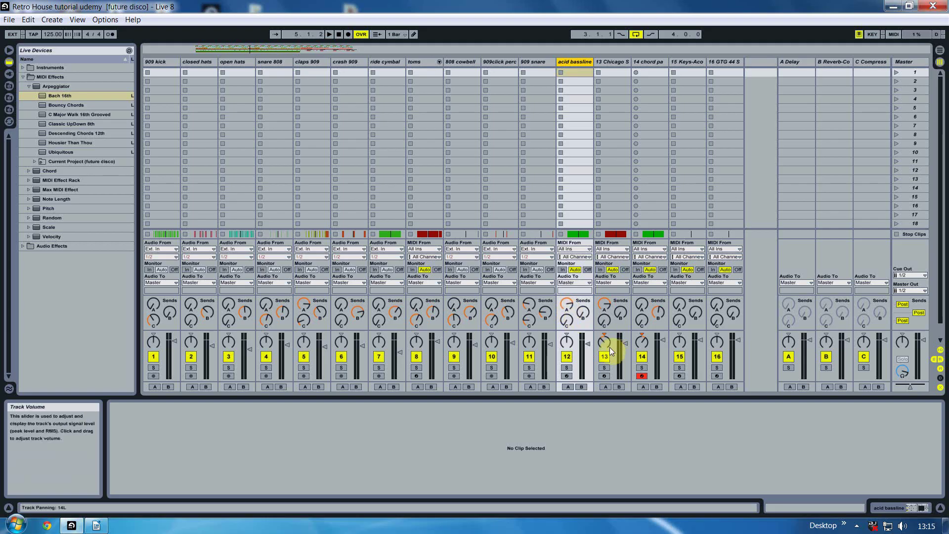
left_click(618, 60)
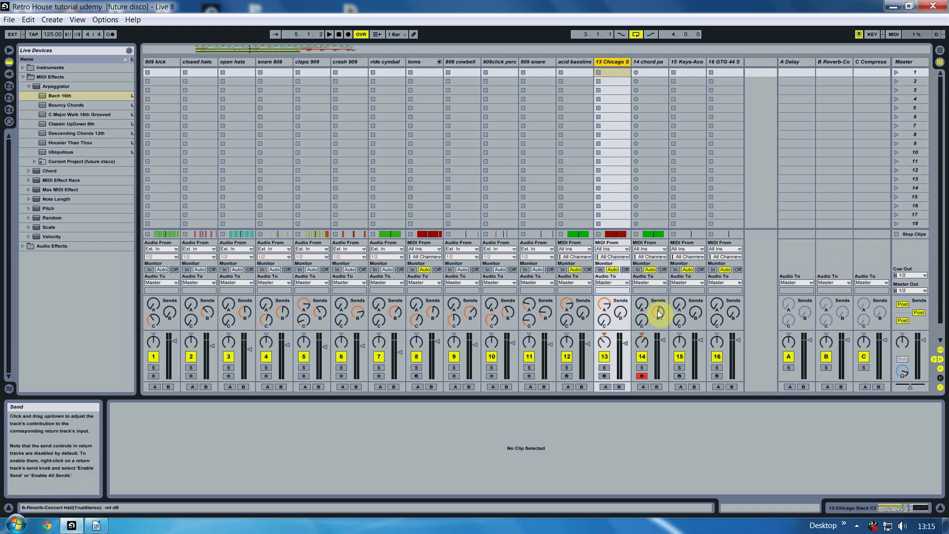
left_click(645, 61)
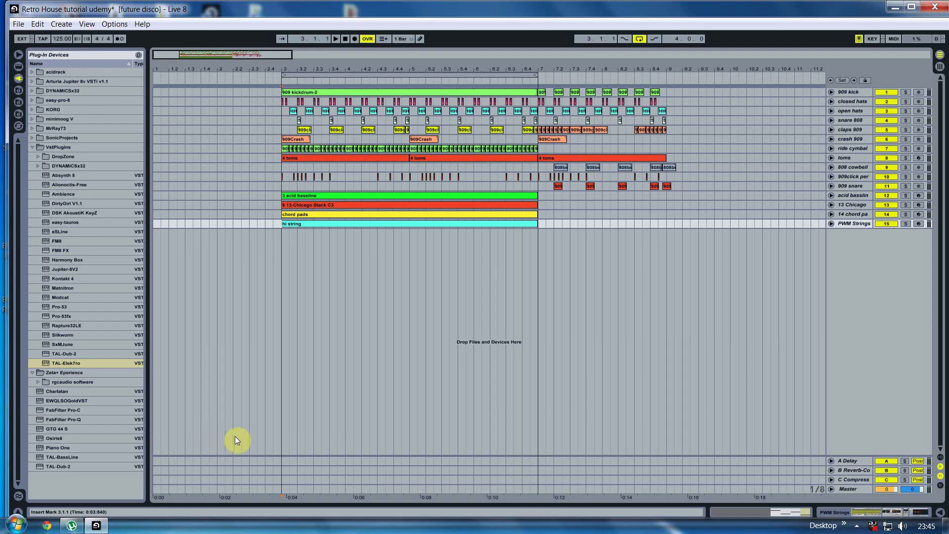
Load the Pro-53 VST instrument onto a new MIDI track below PWM Strings and close its plug-in window.
left_click(59, 308)
left_click_drag(60, 306, 302, 312)
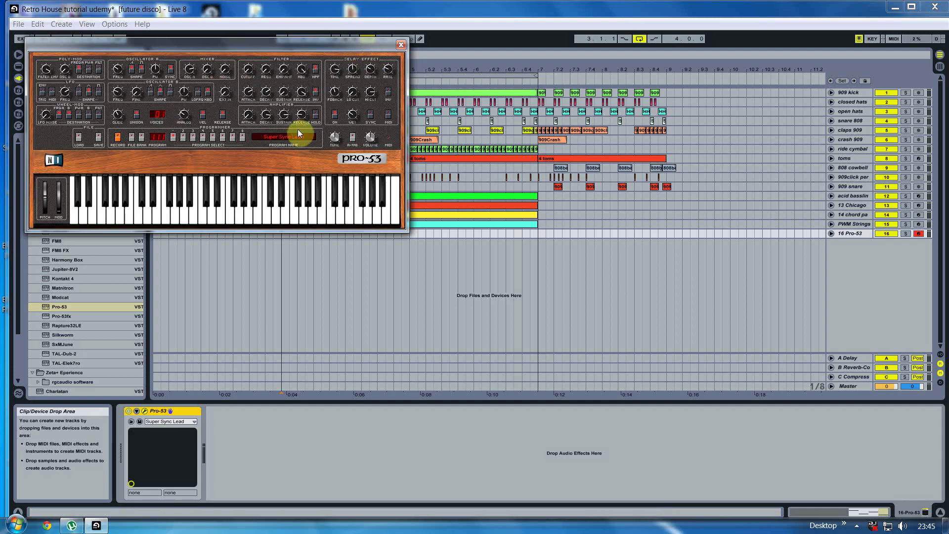
left_click(401, 45)
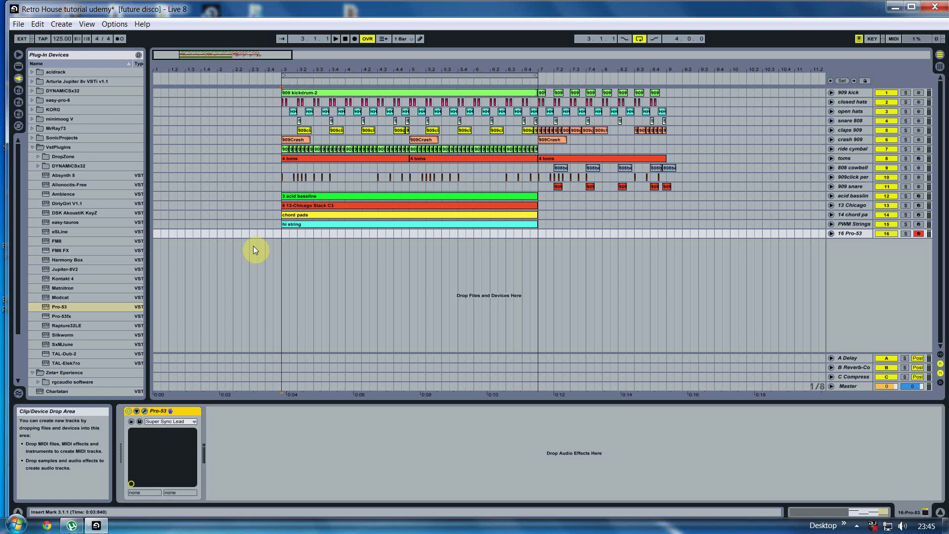
Show the PWM Strings track's device chain and zoom the arrangement in around the start of the hi string clip.
double_click(298, 225)
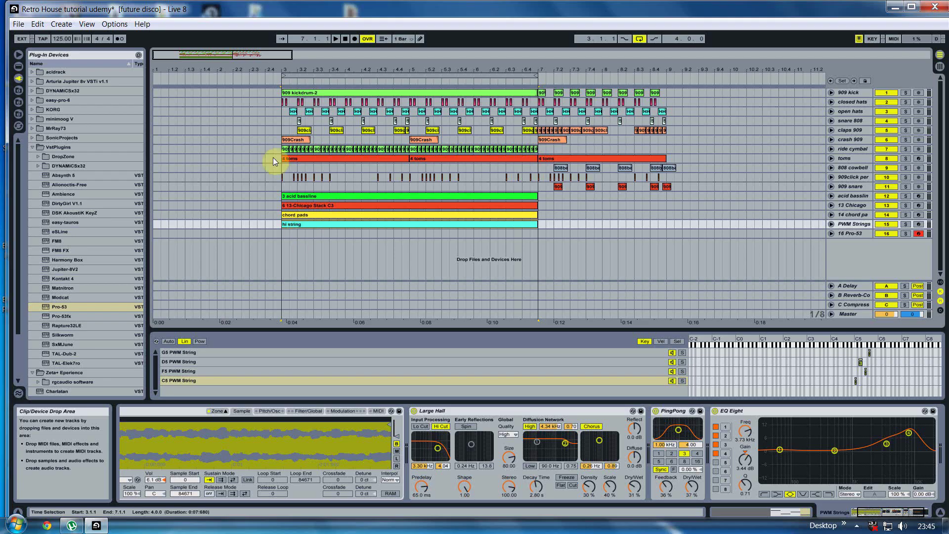
key("plus")
left_click(296, 221)
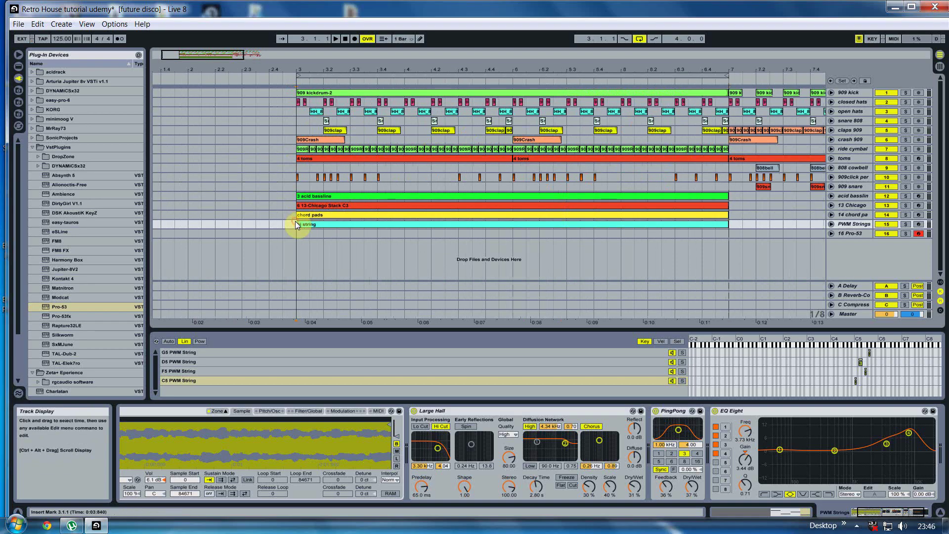
Collapse the plug-in and audio effect folders and locate Sampler among Live's built-in instruments.
left_click(33, 148)
left_click(18, 67)
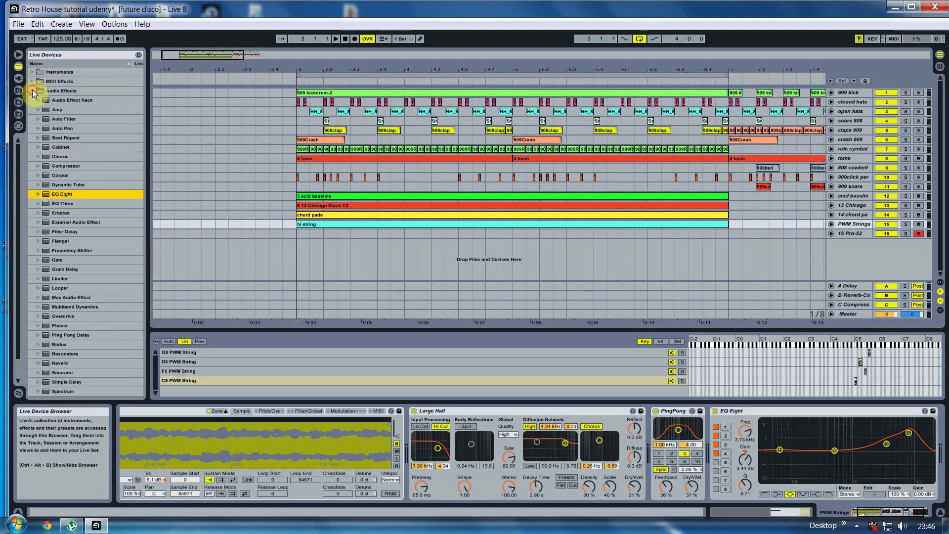
left_click(32, 90)
left_click(31, 73)
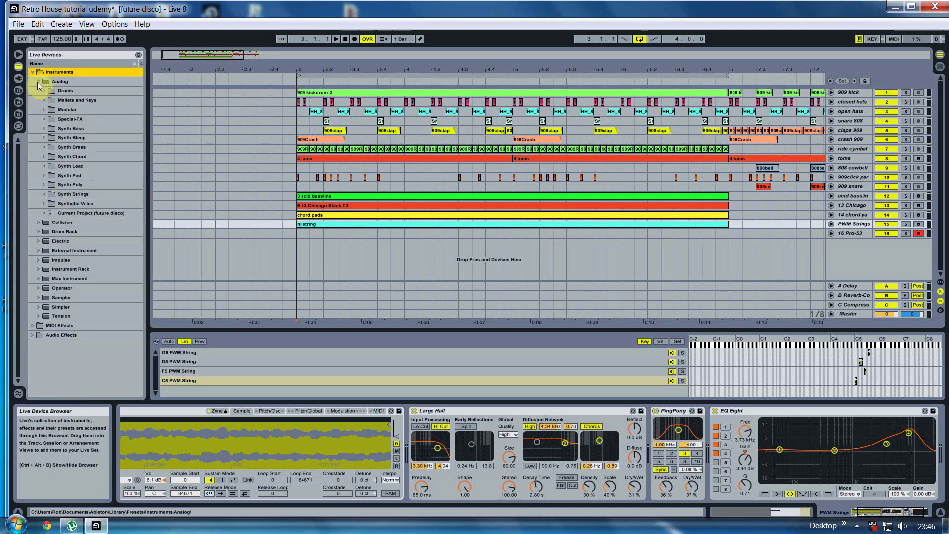
left_click(37, 82)
left_click(55, 165)
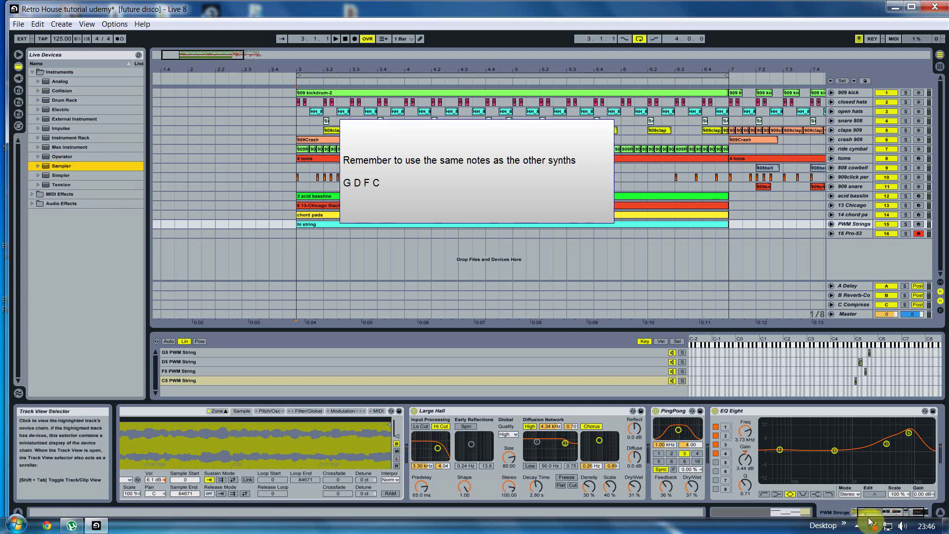
Examine the Sampler at the start of the PWM Strings device chain, hiding and reshowing its key zone editor.
left_click_drag(882, 512, 866, 514)
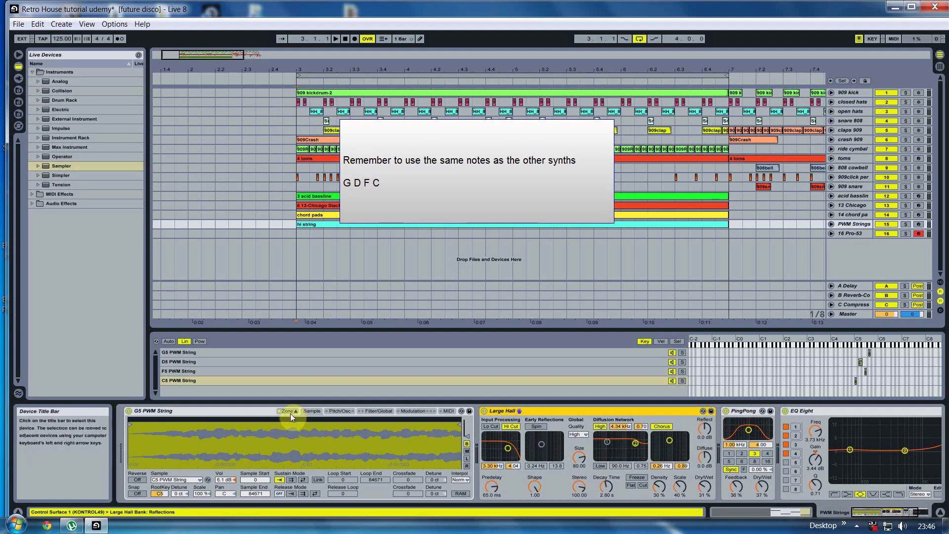
left_click(290, 414)
left_click(304, 410)
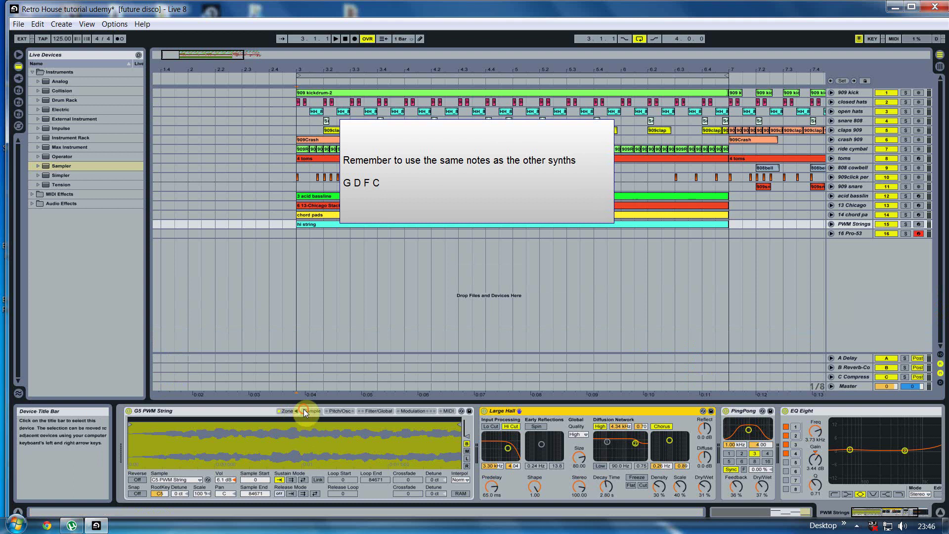
left_click(287, 411)
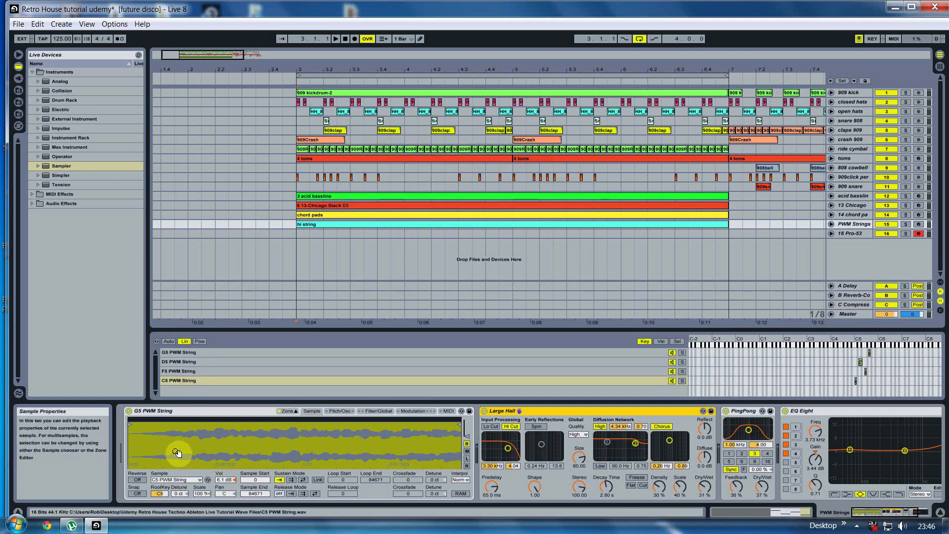
Browse the tutorial wave files folder and select the G5 PWM String.wav sample.
left_click(19, 101)
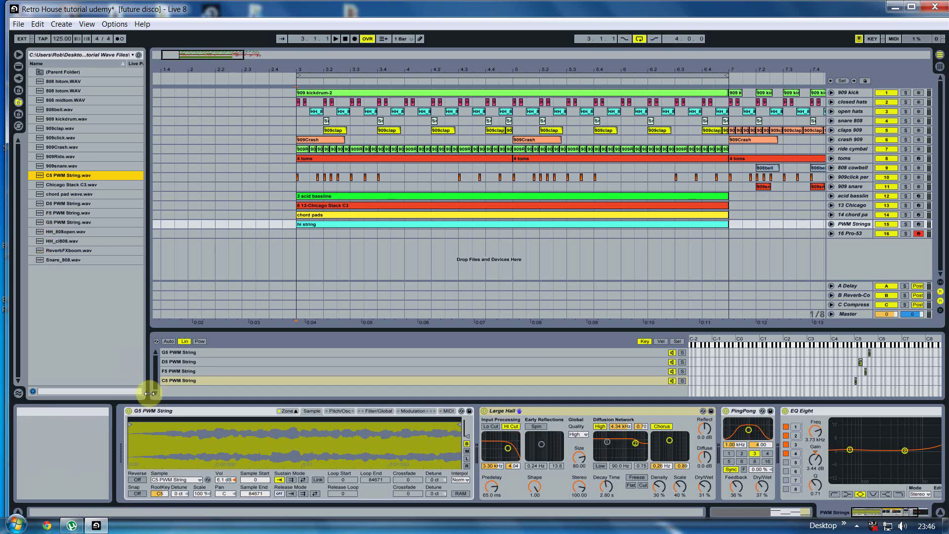
left_click(57, 222)
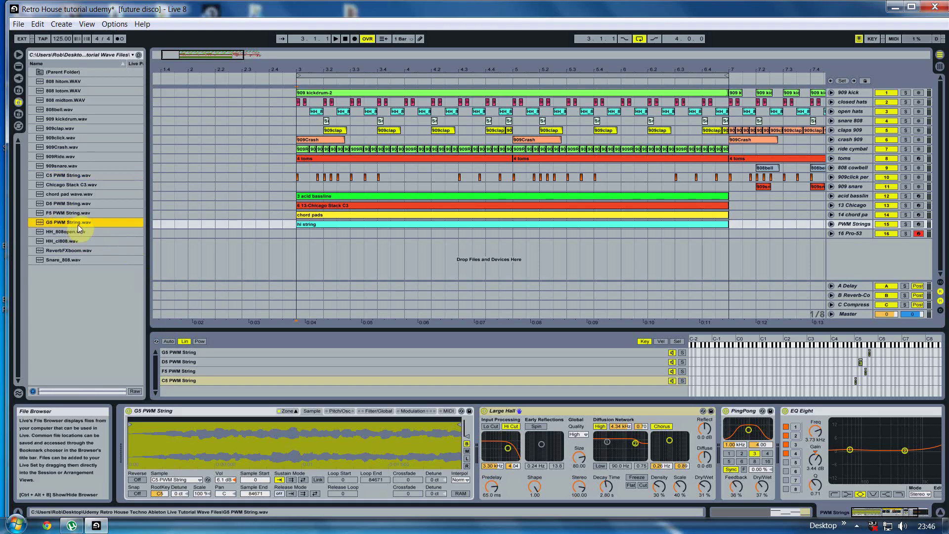
Try widening the G5 PWM String key zone down across the lower octaves in Sampler, and shrink it back to the G5 key.
left_click(198, 351)
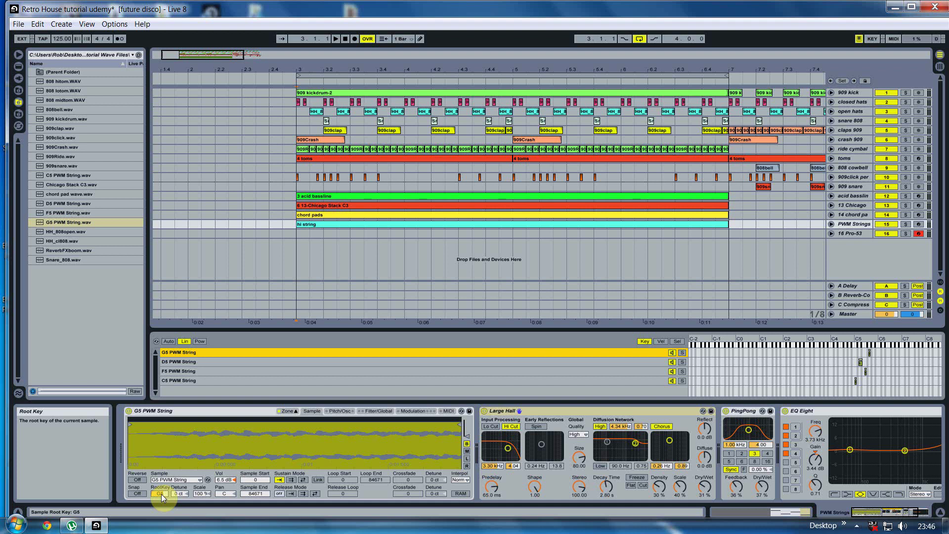
left_click_drag(869, 354, 724, 362)
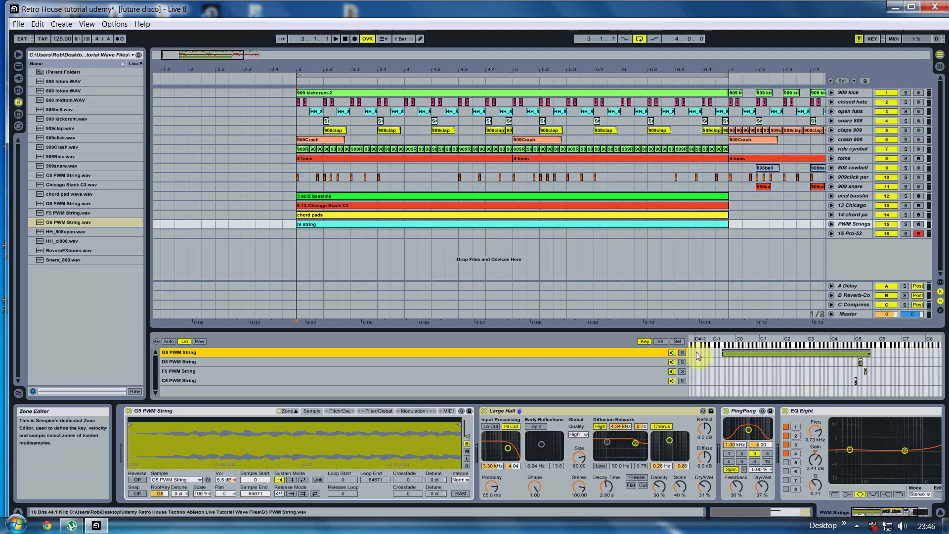
left_click_drag(722, 354, 870, 362)
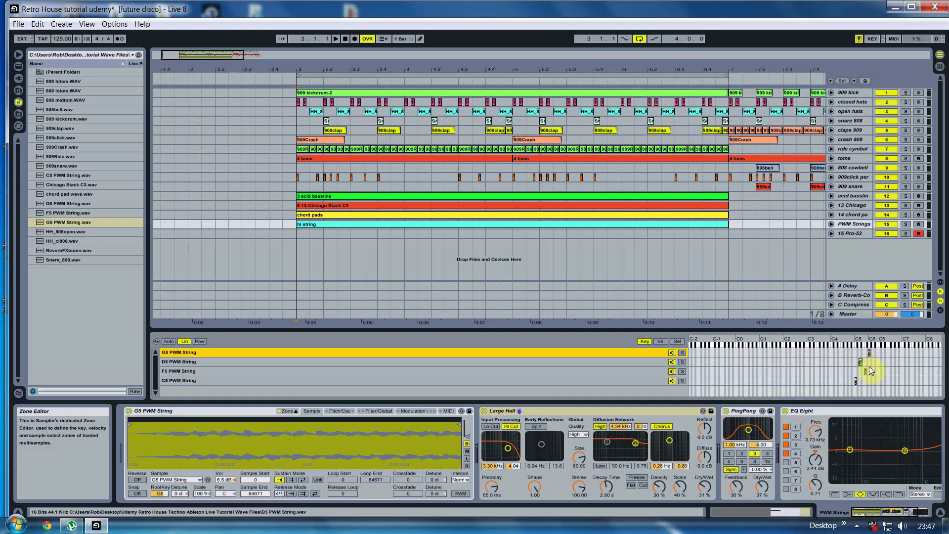
Arm the PWM Strings track and narrow the D5 PWM String layer's key zone to a single key.
left_click(919, 224)
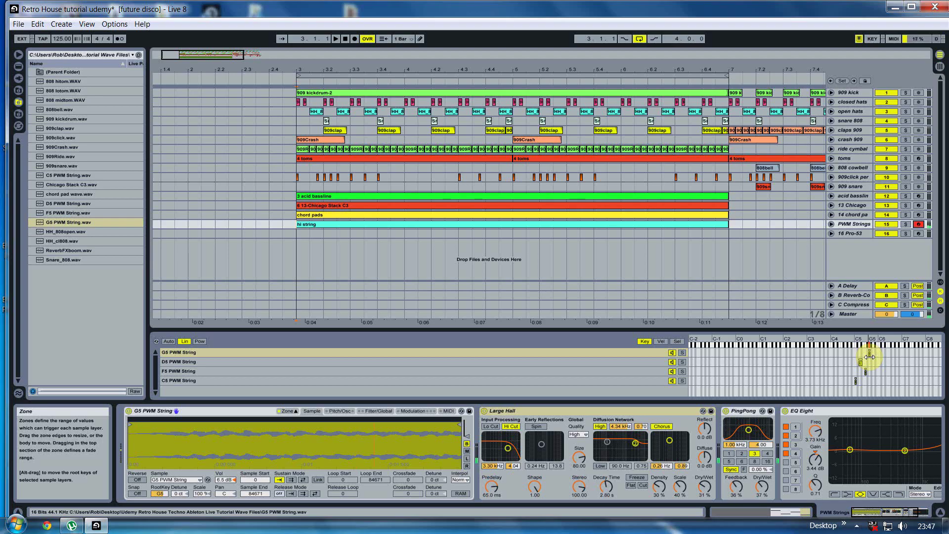
left_click(187, 363)
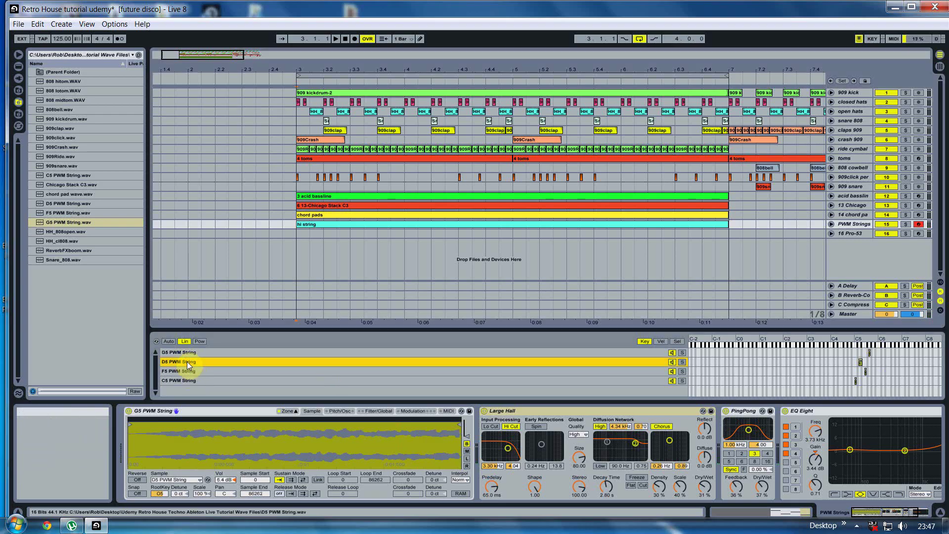
left_click(69, 204)
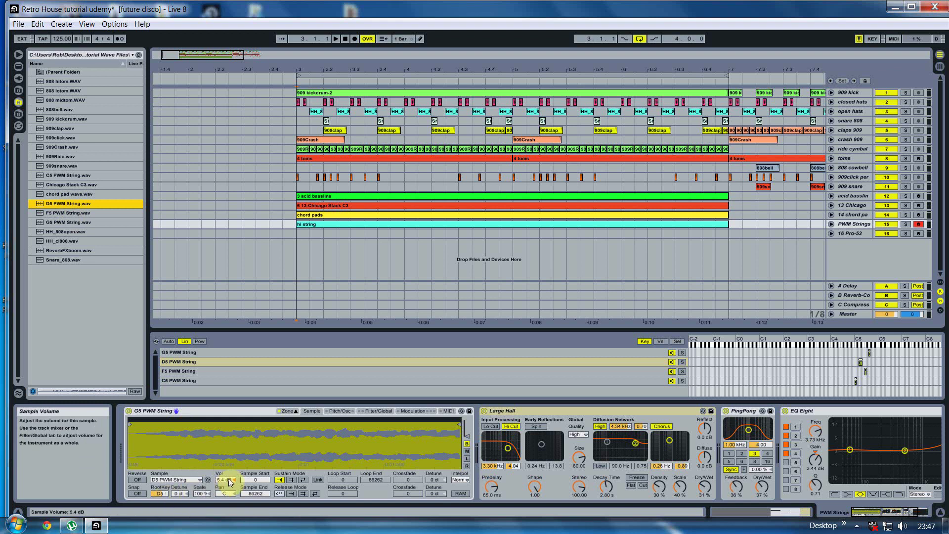
left_click(861, 362)
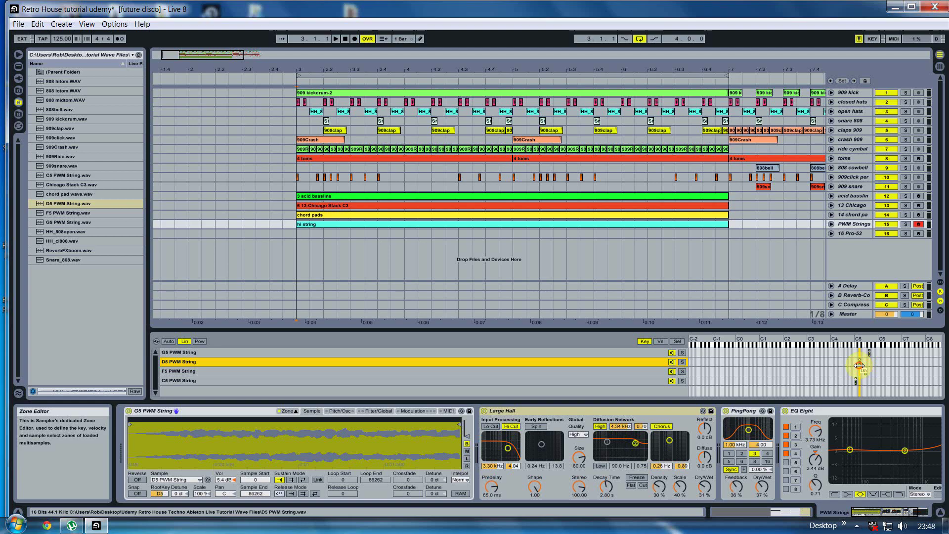
Compare the F5 and C5 PWM String wave files with their matching layers and key zones in Sampler.
left_click(46, 213)
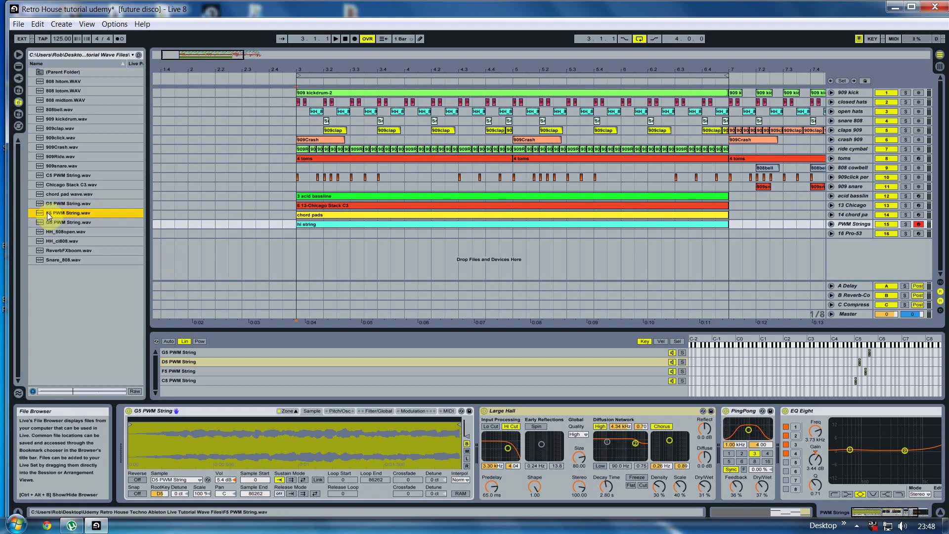
left_click(180, 371)
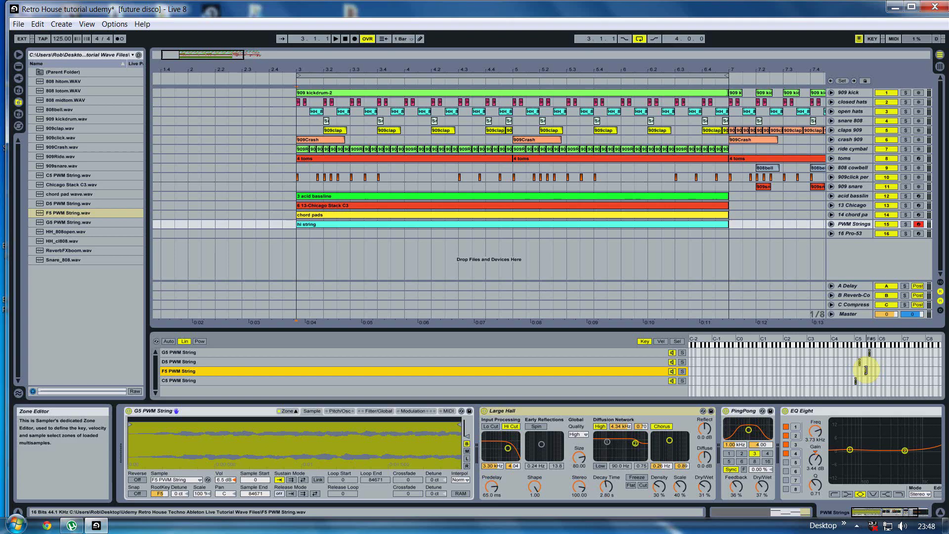
left_click(57, 175)
left_click(211, 380)
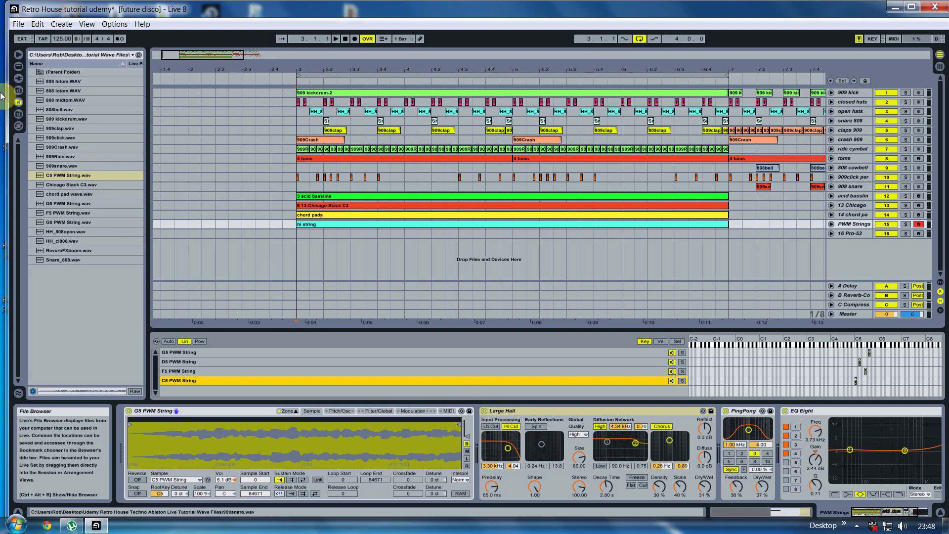
Locate the Large Hall preset among the Reverb hall presets of Live's audio effects.
left_click(18, 65)
left_click(32, 72)
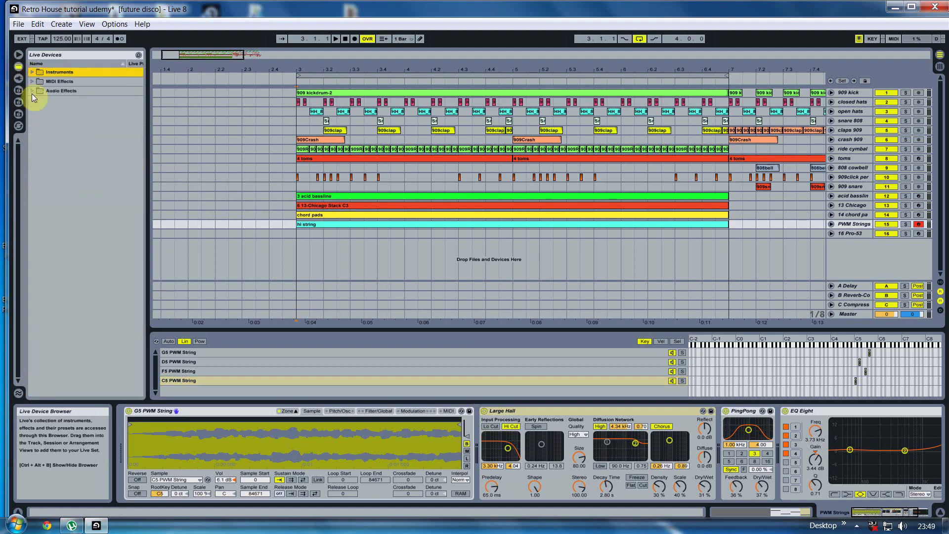
left_click(32, 92)
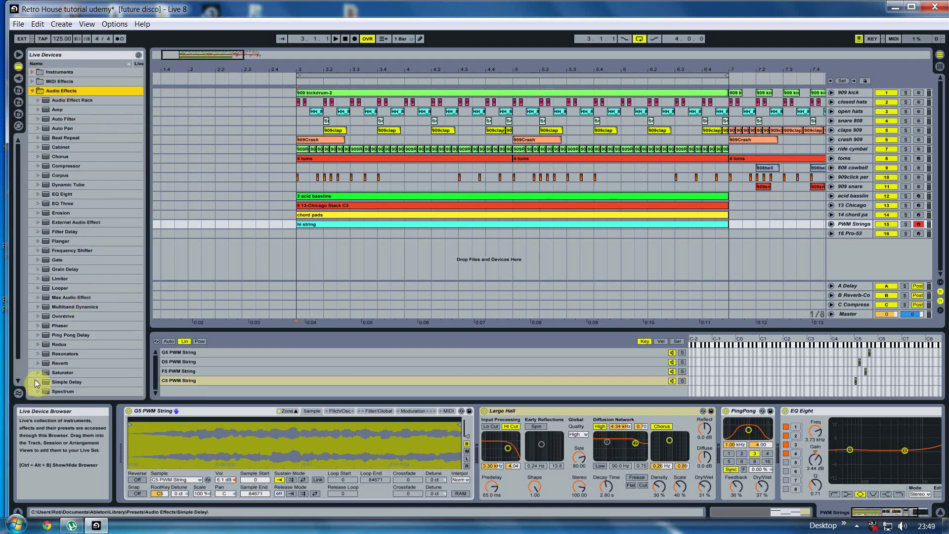
left_click(37, 362)
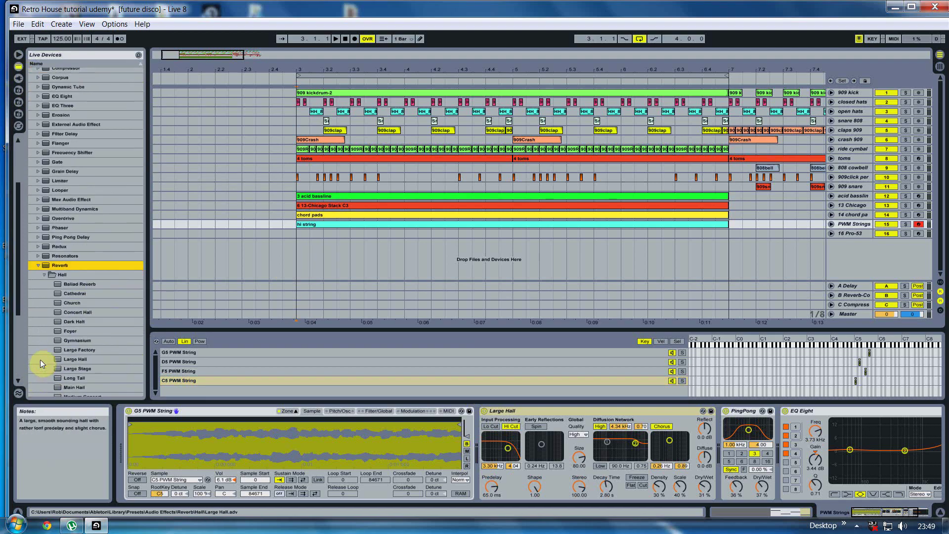
left_click(78, 360)
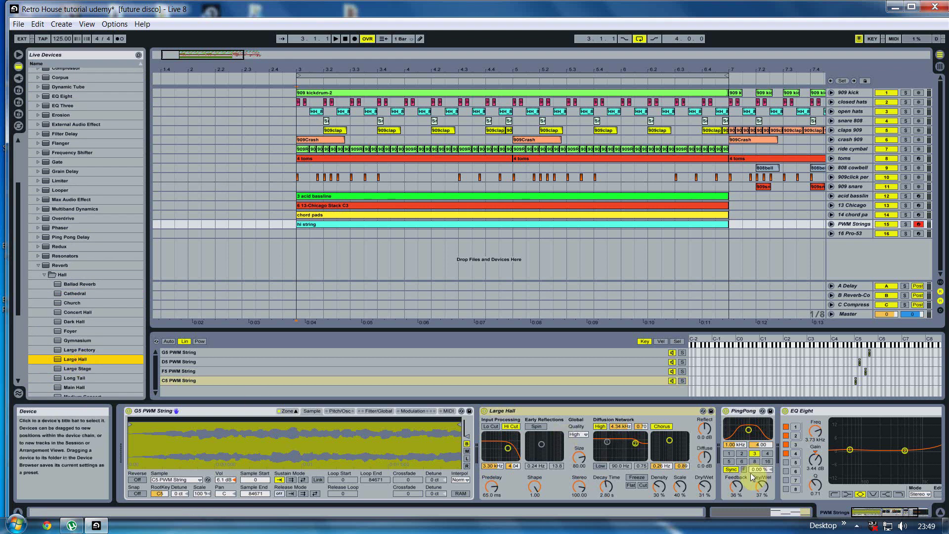
Examine the Large Hall dry/wet amount, the PingPong feedback and the EQ Eight curve on the PWM Strings track.
left_click_drag(708, 491, 708, 445)
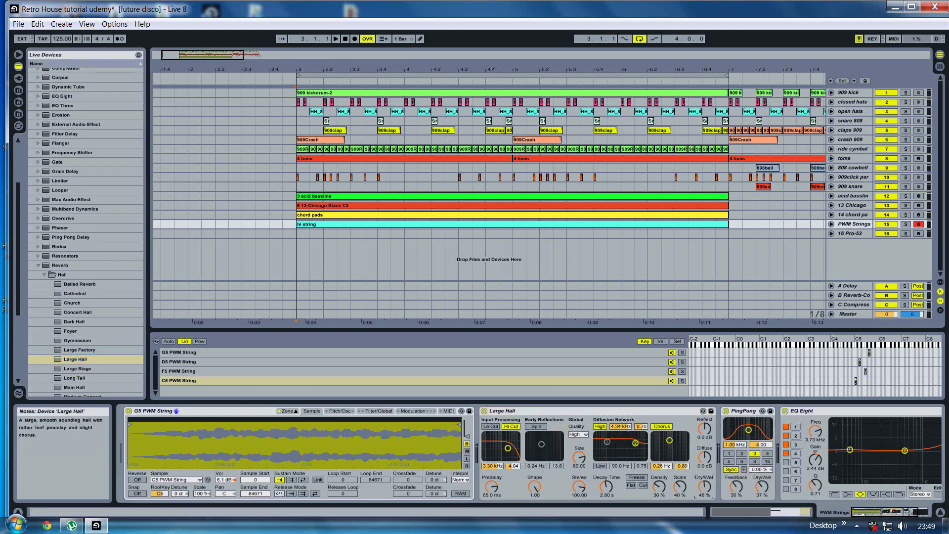
left_click(748, 416)
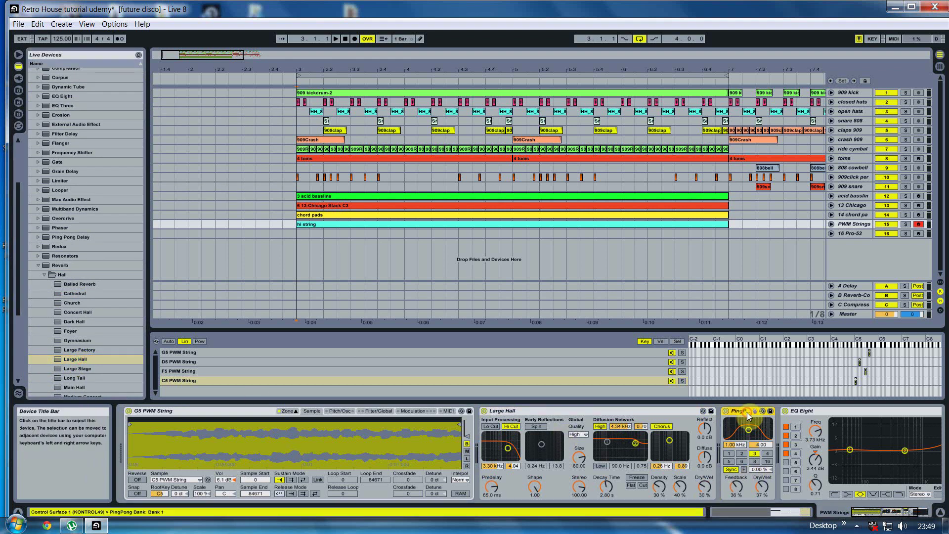
left_click(735, 487)
left_click_drag(736, 487, 736, 486)
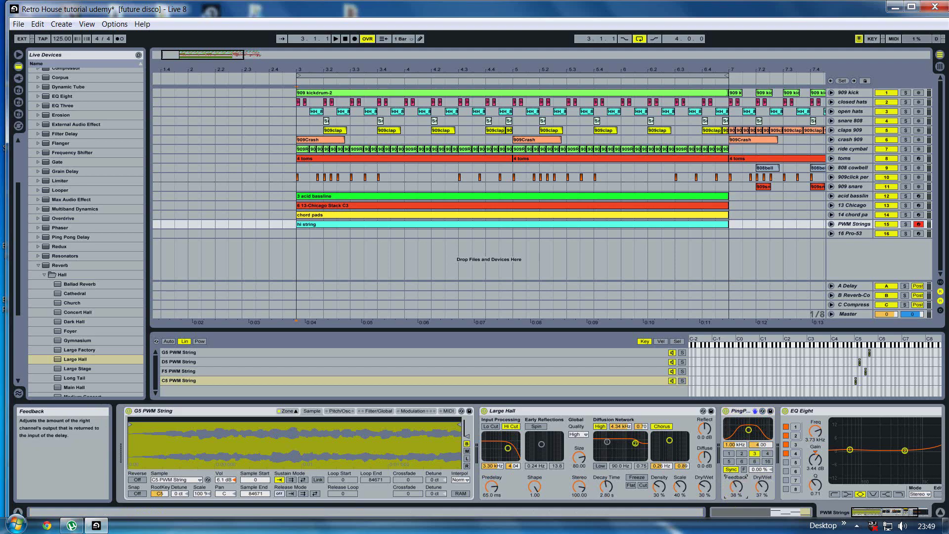
left_click(827, 427)
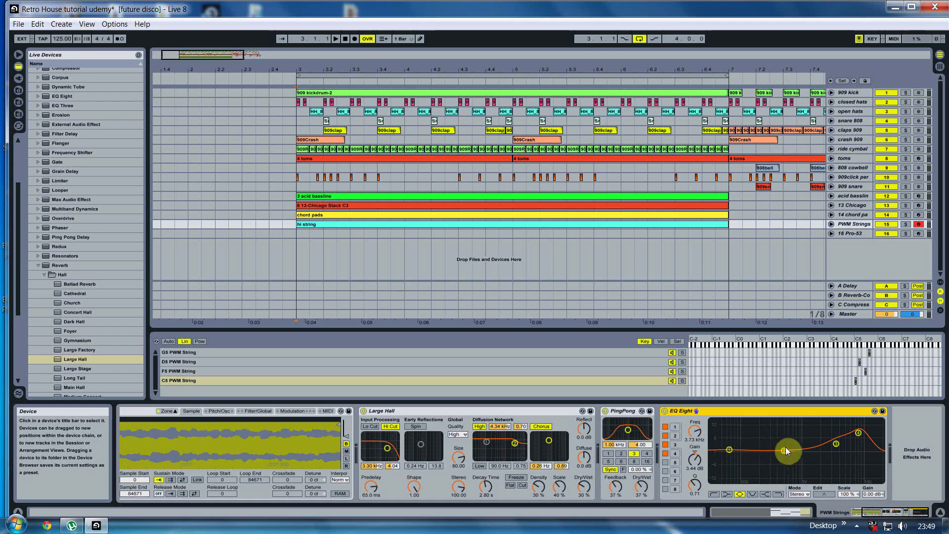
Audition the loop with PWM Strings soloed alongside the chord pad, 909 kick, acid bassline and Chicago tracks, and clear all solos.
left_click(906, 225)
key("space")
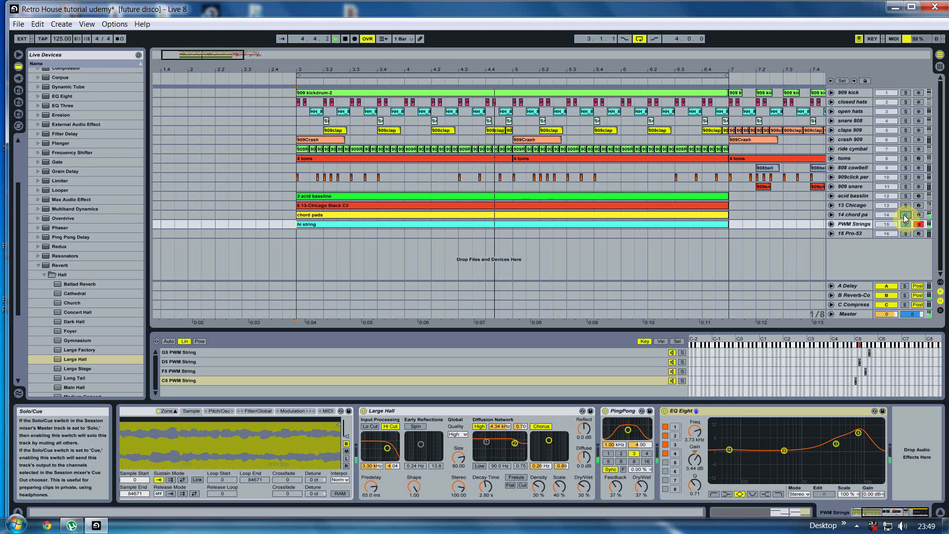
left_click(906, 93)
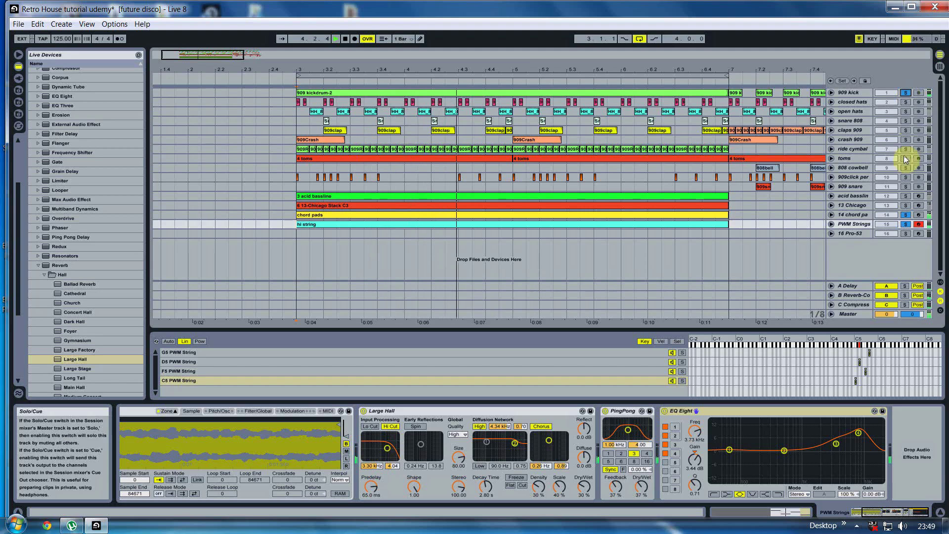
left_click(905, 195)
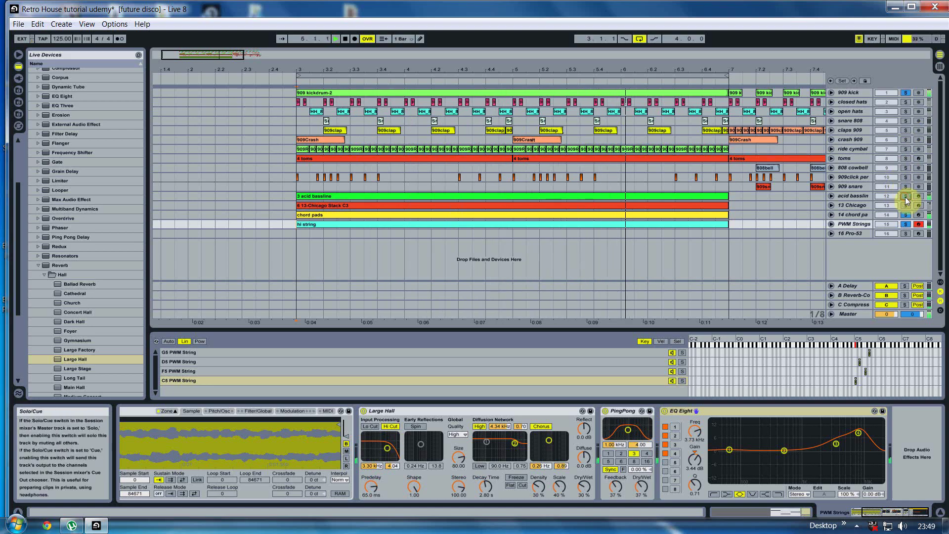
left_click(906, 205)
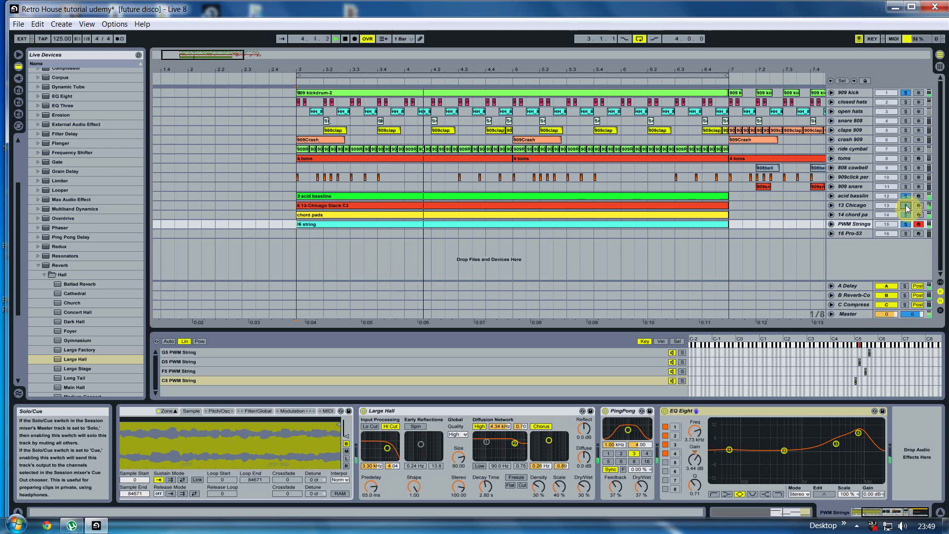
left_click(907, 214)
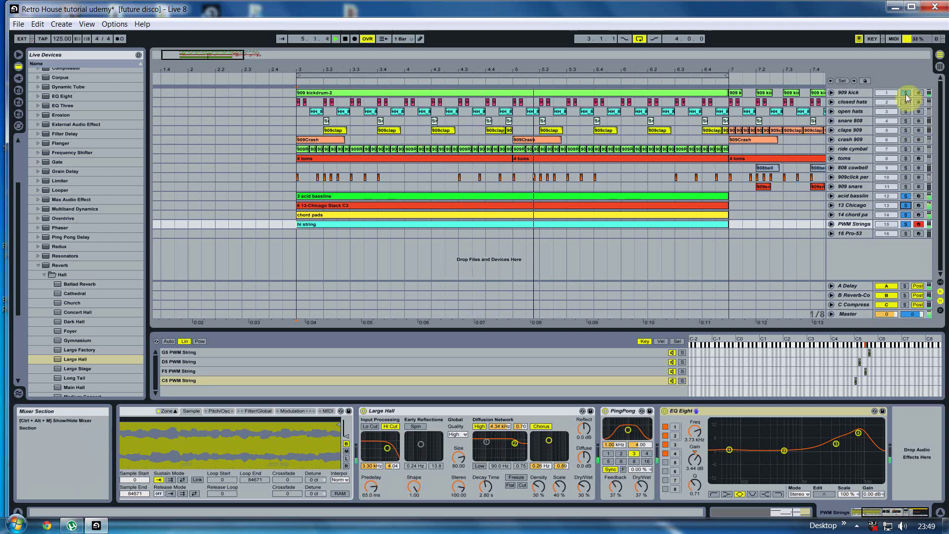
left_click(906, 197)
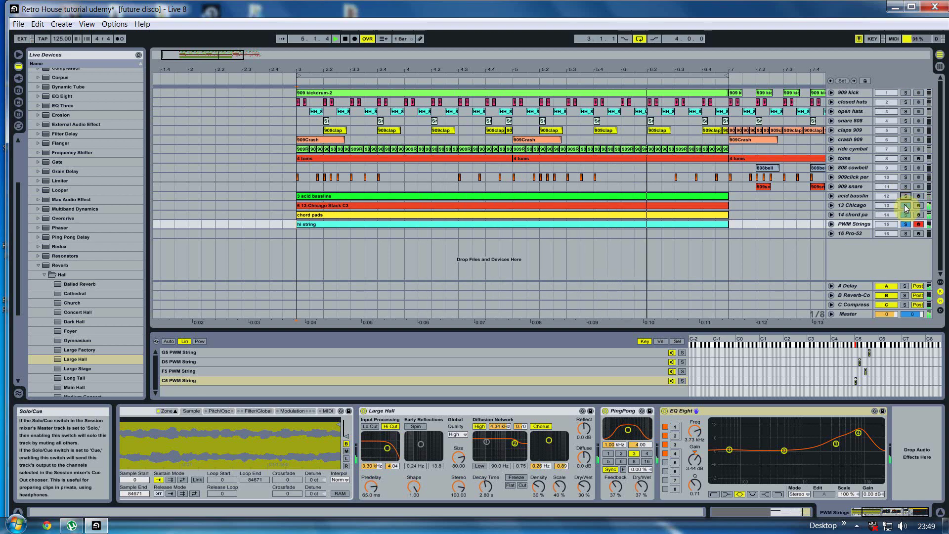
left_click(905, 206)
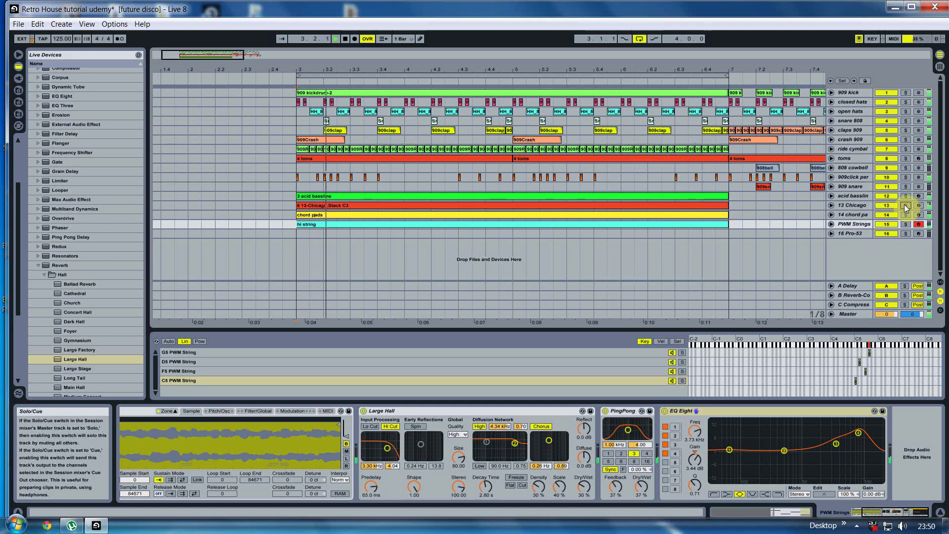
Delete the 16 Pro-53 track and save the Live set.
right_click(847, 234)
key("Delete")
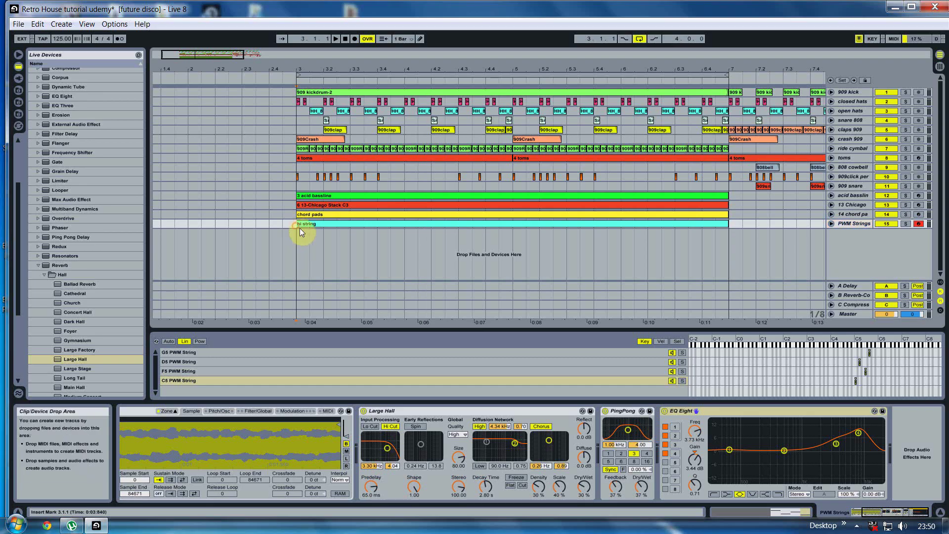
key("ctrl+s")
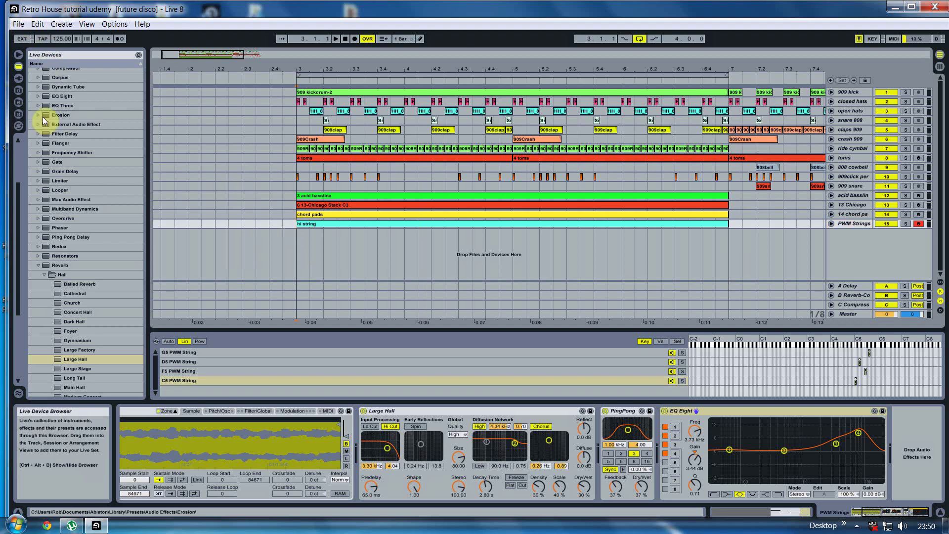
Add a new track with the TAL-Elek7ro plug-in and load its BS Back in the 80's preset.
left_click(34, 265)
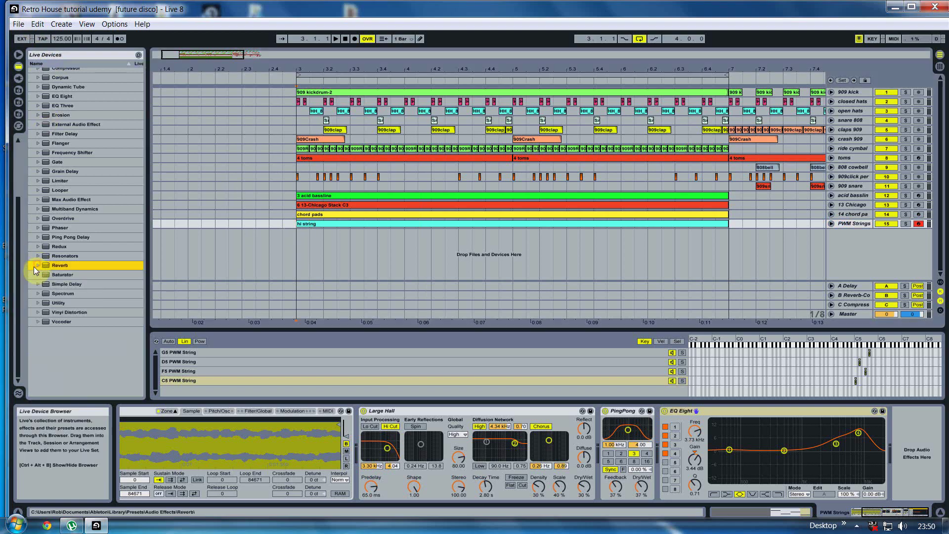
left_click(18, 78)
left_click(32, 147)
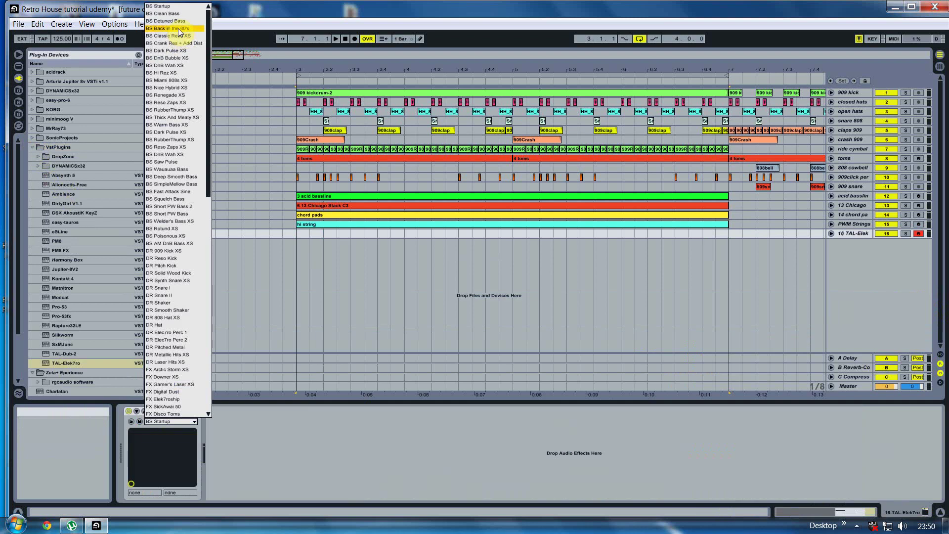
left_click(178, 28)
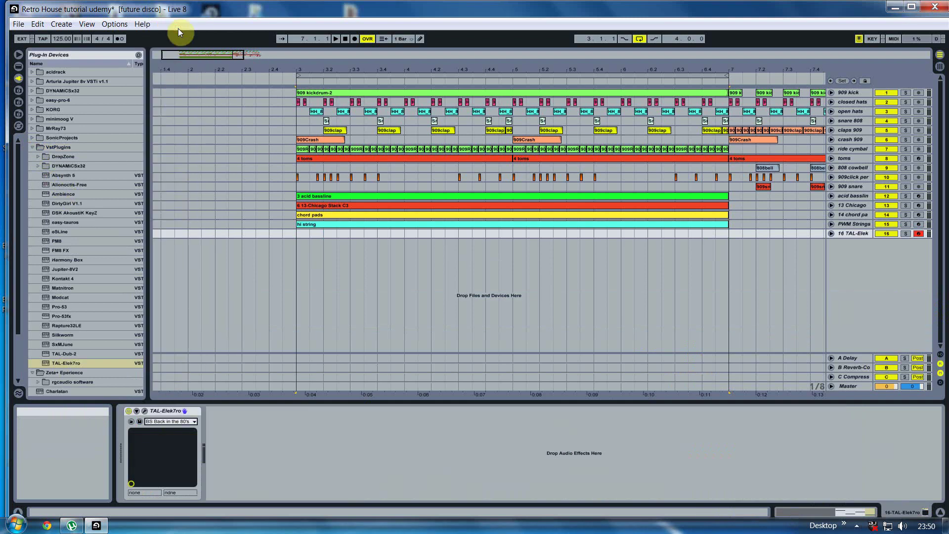
Rename the TAL-Elek7ro track as 80s bass tal.
right_click(863, 233)
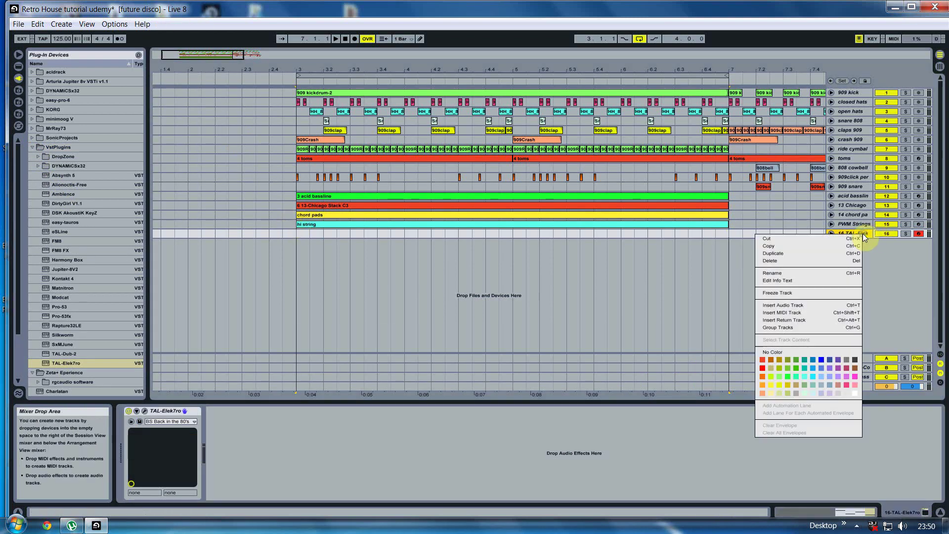
left_click(809, 273)
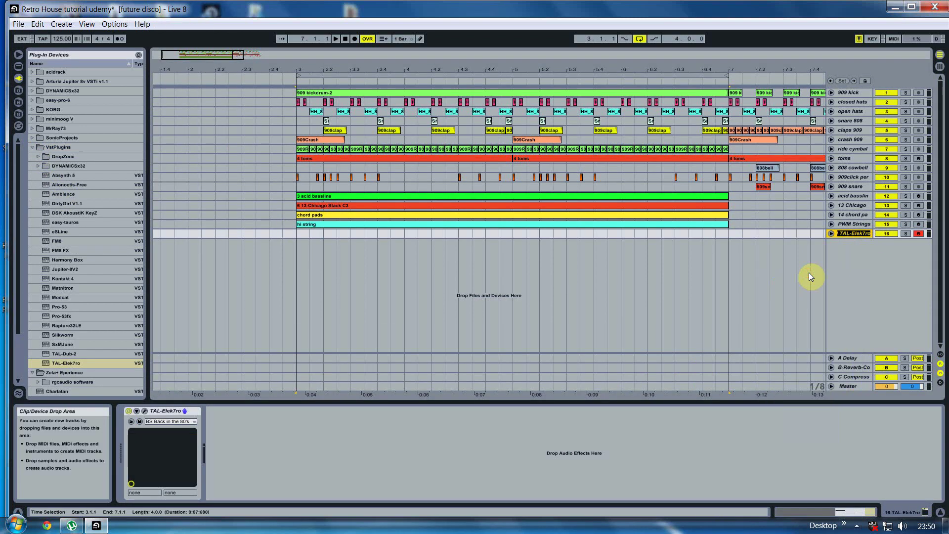
type("80s bass tal")
key("Return")
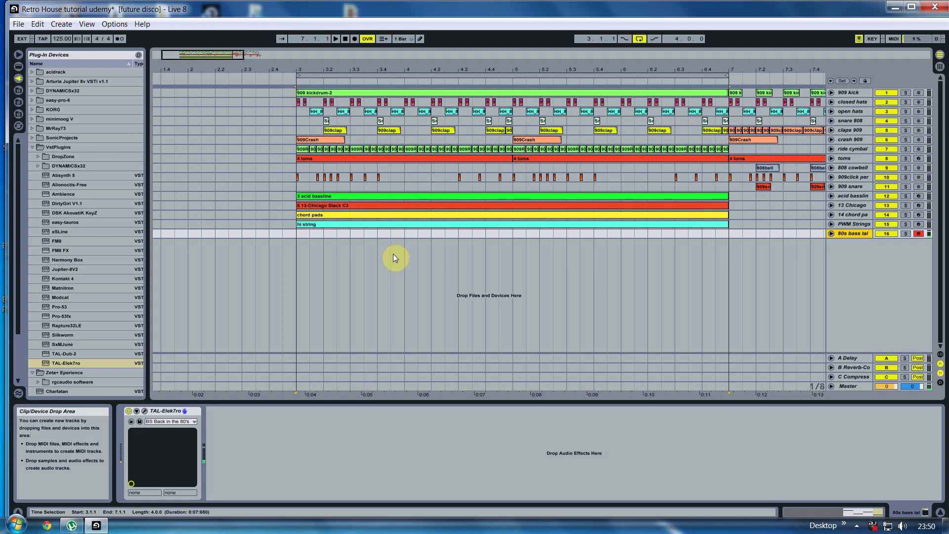
Enable the metronome and start recording a clip on the 80s bass tal track from bar 1.
left_click(158, 234)
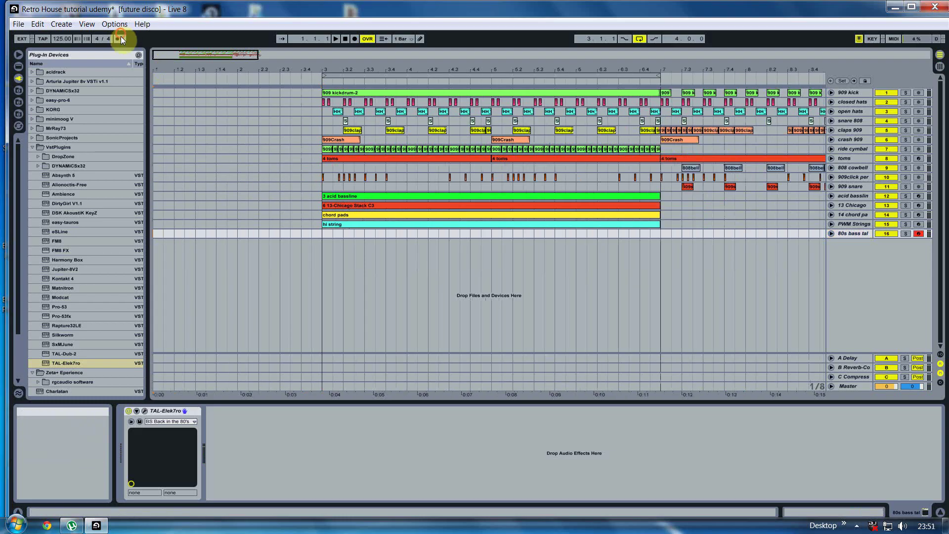
left_click(121, 38)
left_click(353, 38)
left_click(333, 38)
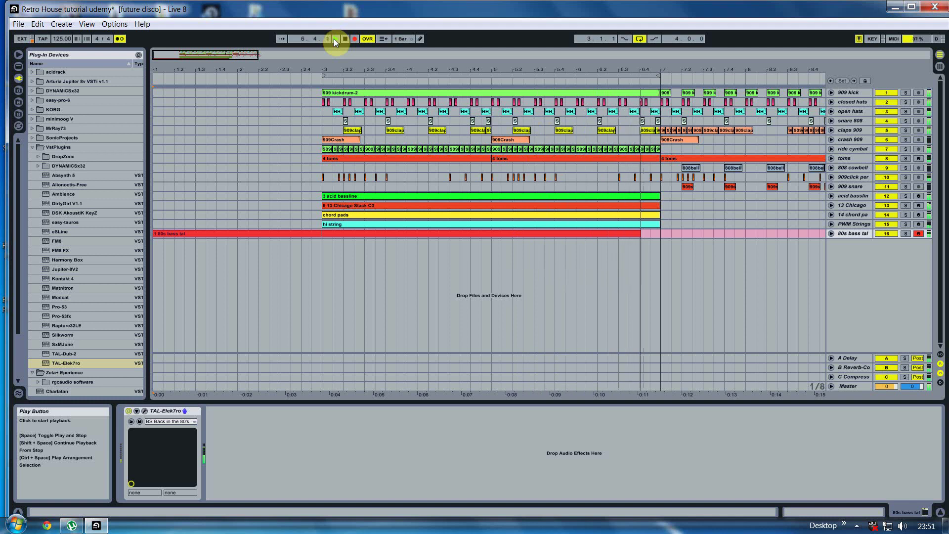
Quantize the recorded notes from bar 7 onward in the 80s bass tal clip that starts at bar 3.
double_click(318, 234)
left_click_drag(664, 380, 945, 254)
left_click_drag(230, 270, 251, 257)
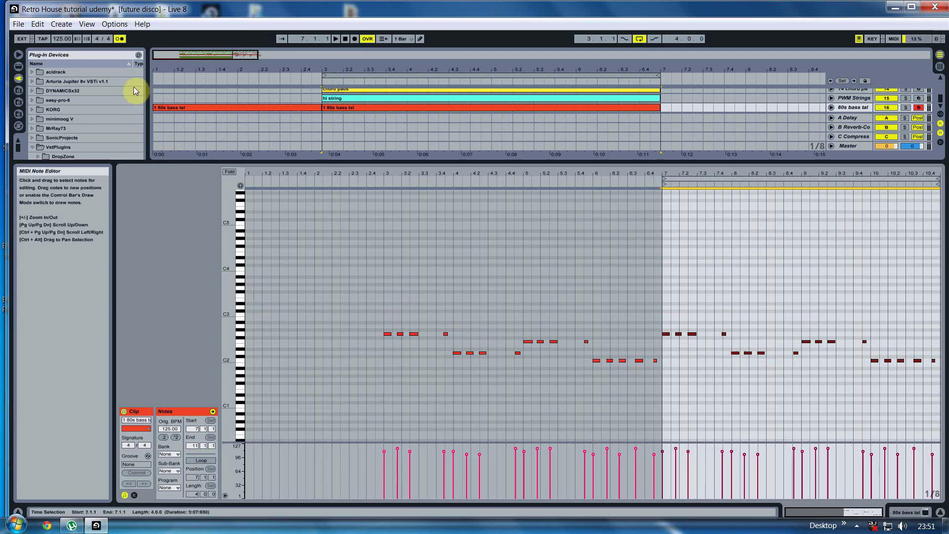
left_click(38, 23)
left_click(71, 271)
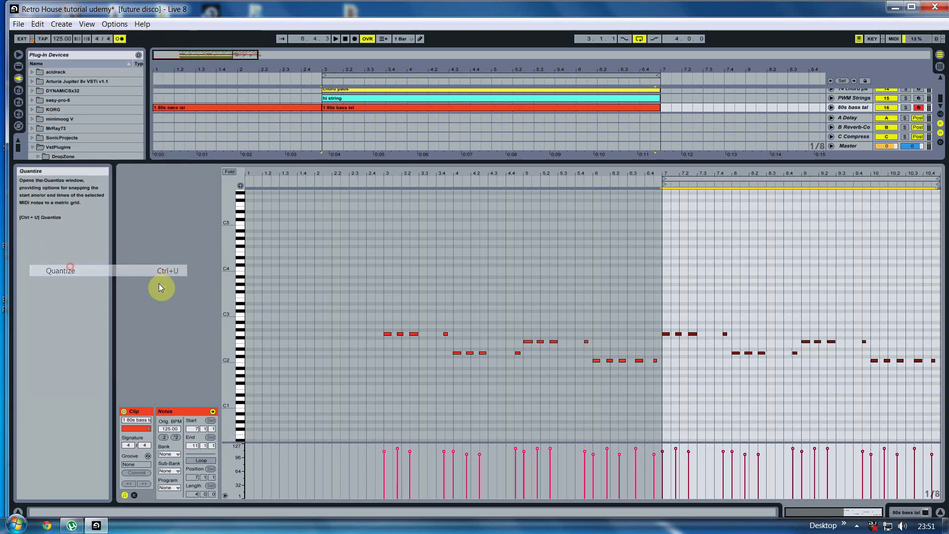
Turn off the metronome and play back the 80s bass tal track in solo.
left_click(119, 38)
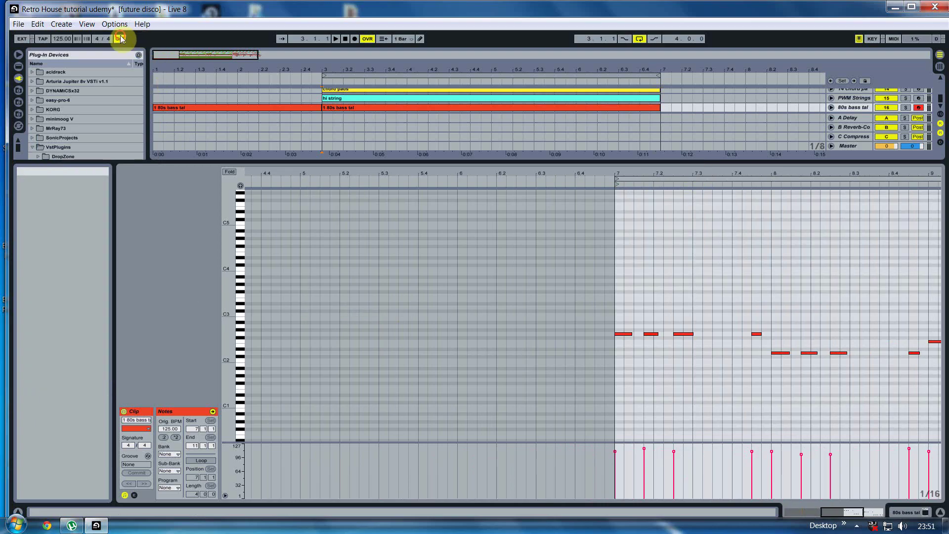
left_click(906, 108)
key("space")
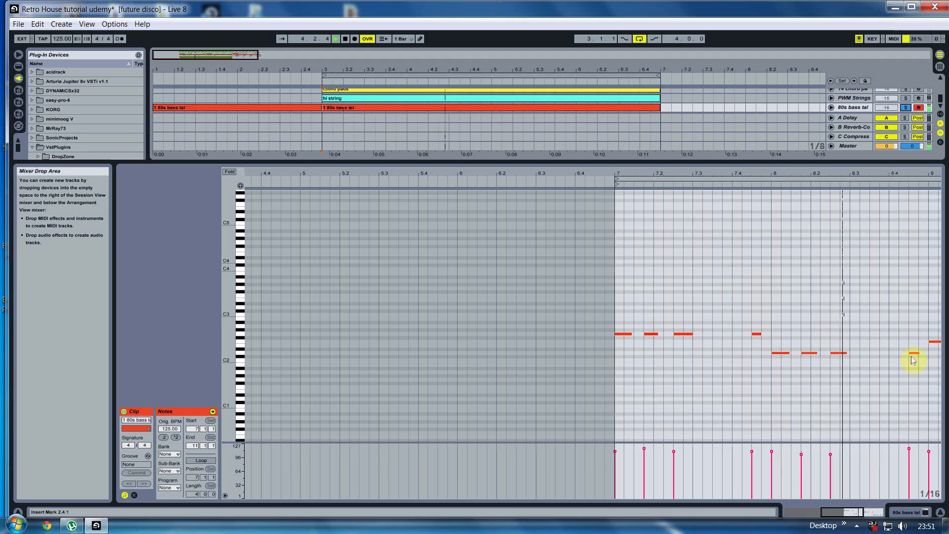
Open the TAL-Elek7ro editor on the 80s bass tal track, examine its synth controls during playback, and close it.
left_click(941, 514)
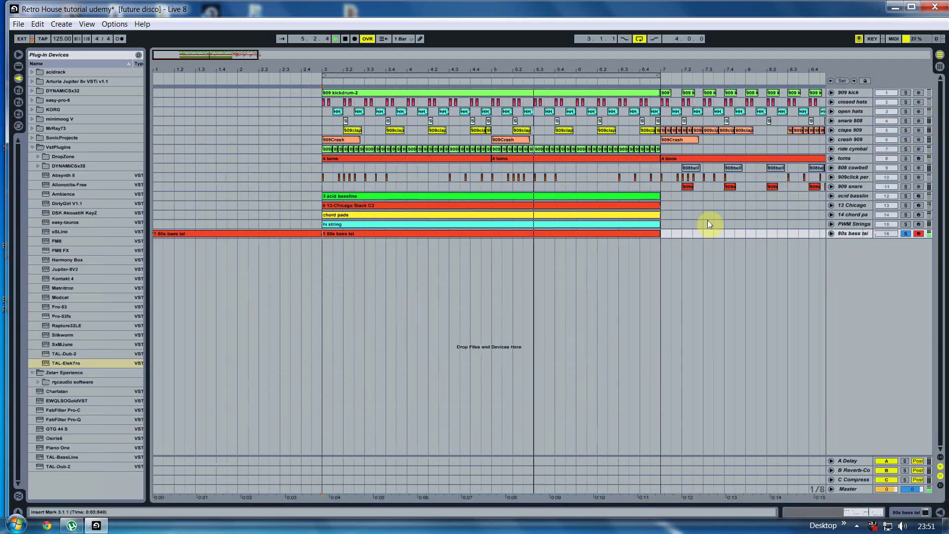
left_click(924, 513)
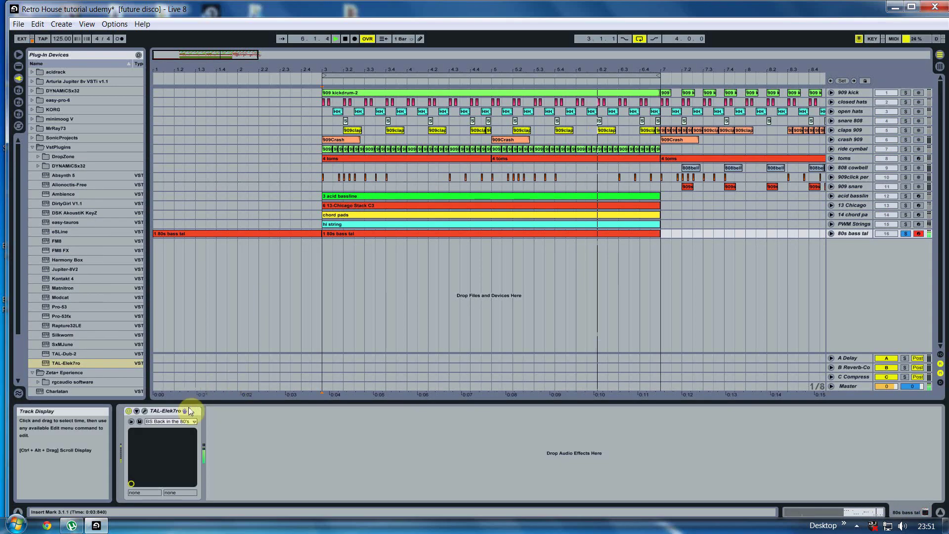
left_click(145, 411)
left_click(213, 248)
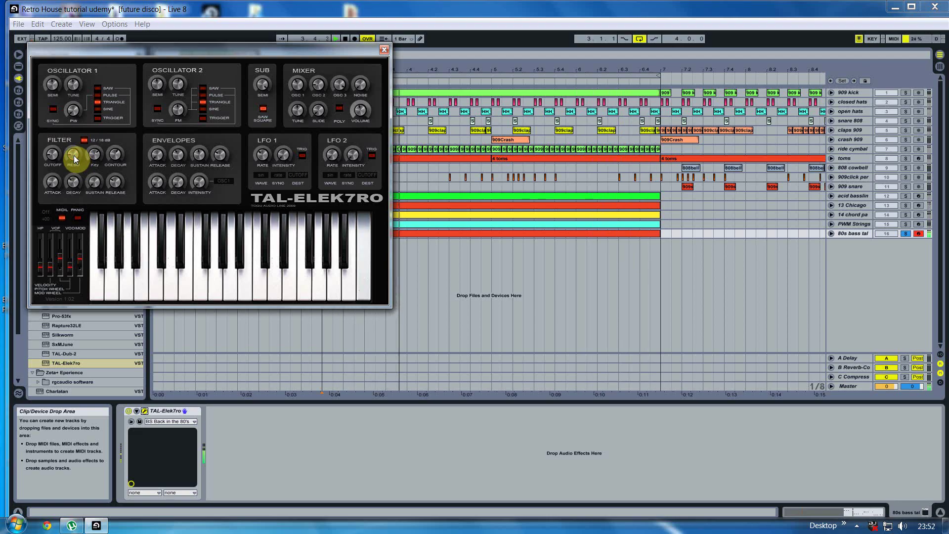
left_click(384, 52)
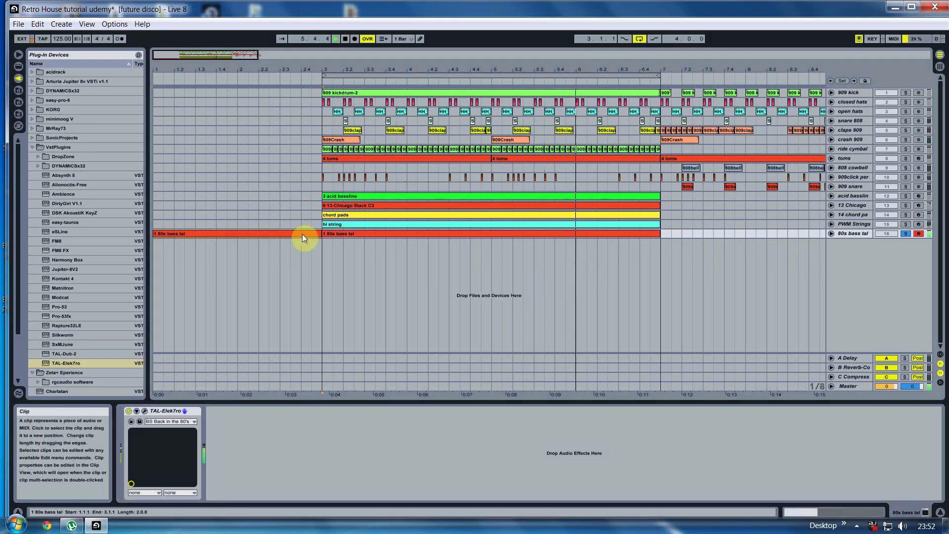
Delete the 80s bass tal clip before bar 3 and solo the acid bassline, chord pad and PWM Strings tracks alongside the bass.
key("Delete")
left_click(905, 215, "ctrl")
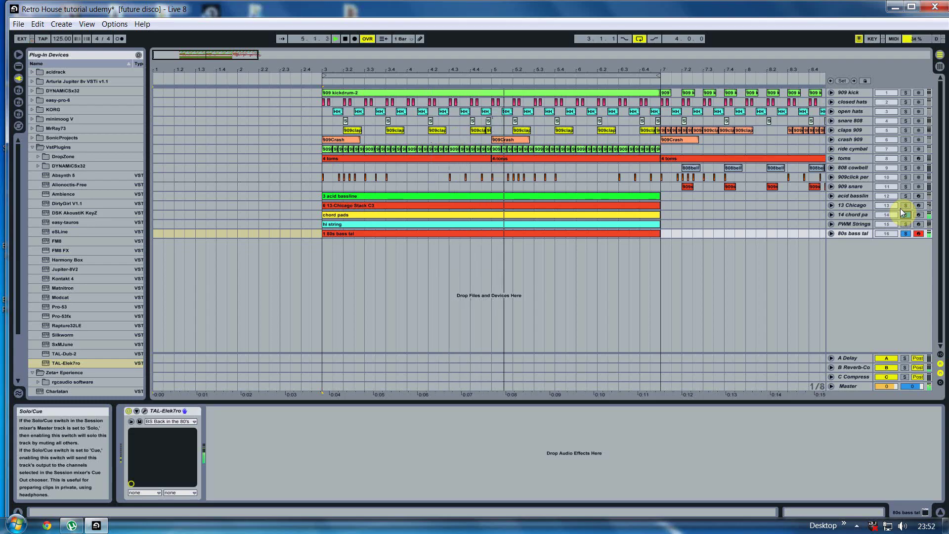
left_click(905, 196, "ctrl")
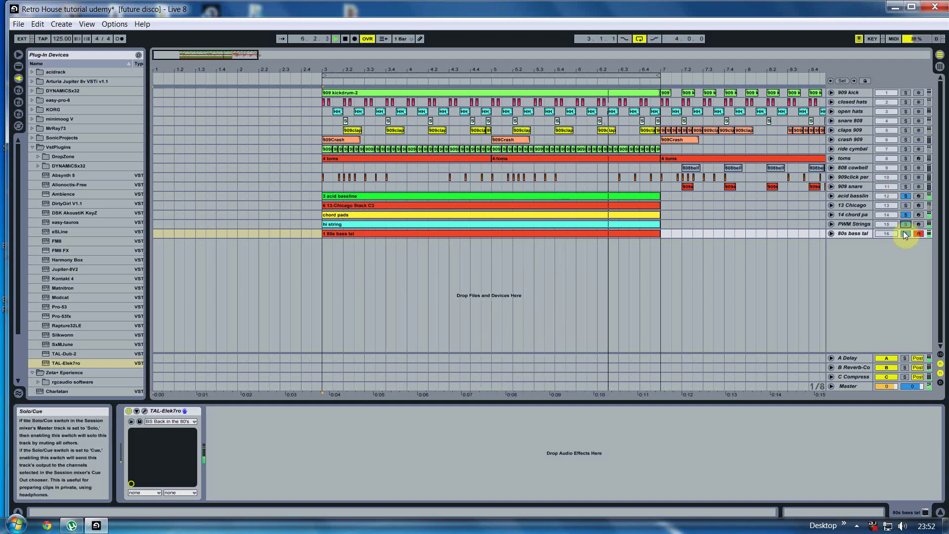
Set the 80s bass tal track's A Delay send to -38.0 dB in the Session mixer and return to the Arrangement.
left_click(940, 65)
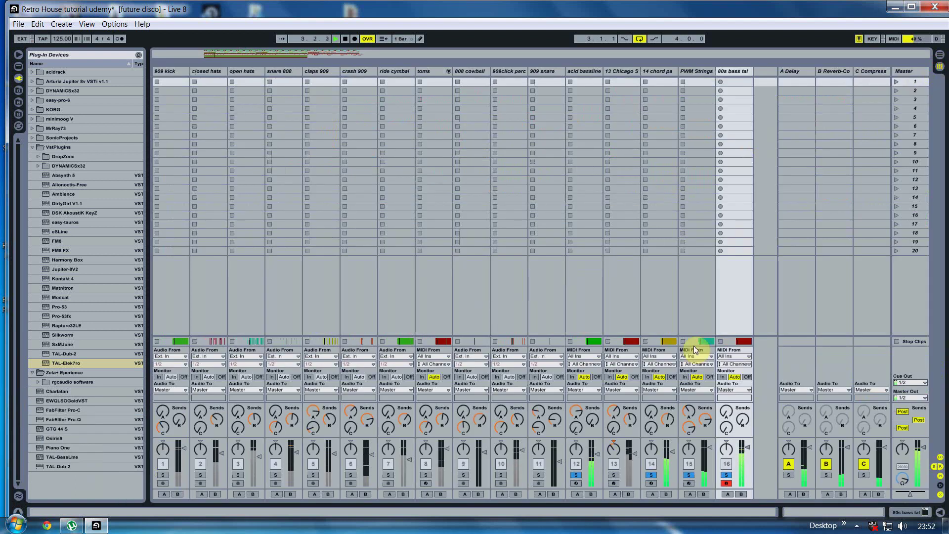
left_click_drag(729, 426, 729, 403)
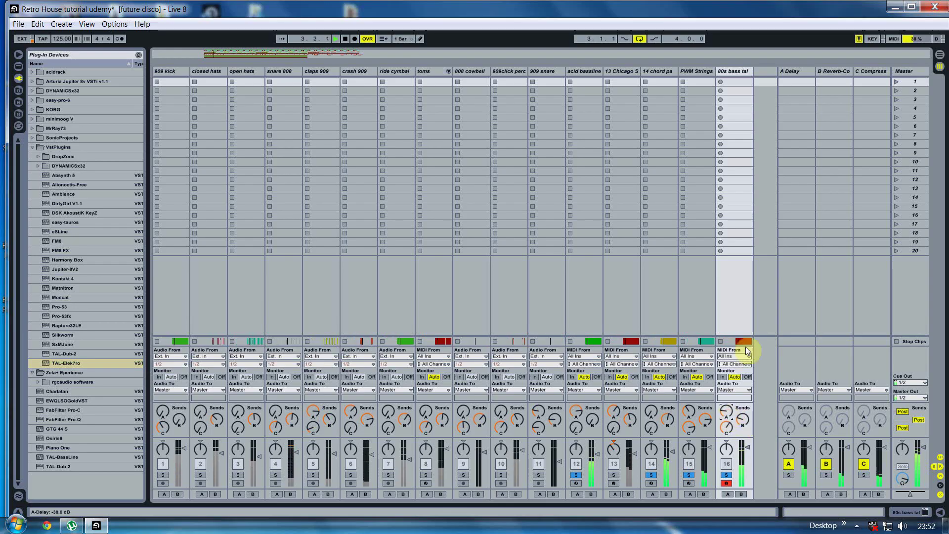
key("Tab")
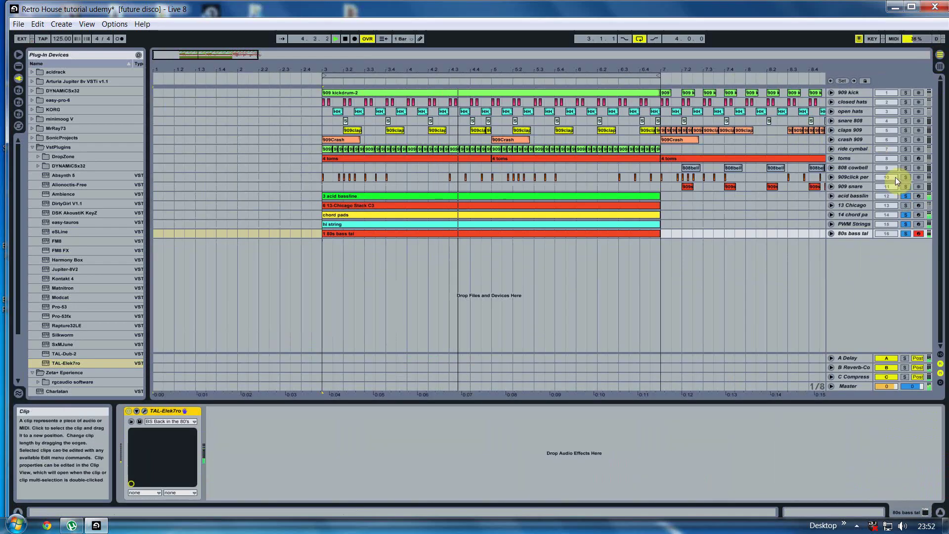
Unsolo all tracks, play the full mix, and stop playback.
left_click(906, 195)
left_click(907, 215)
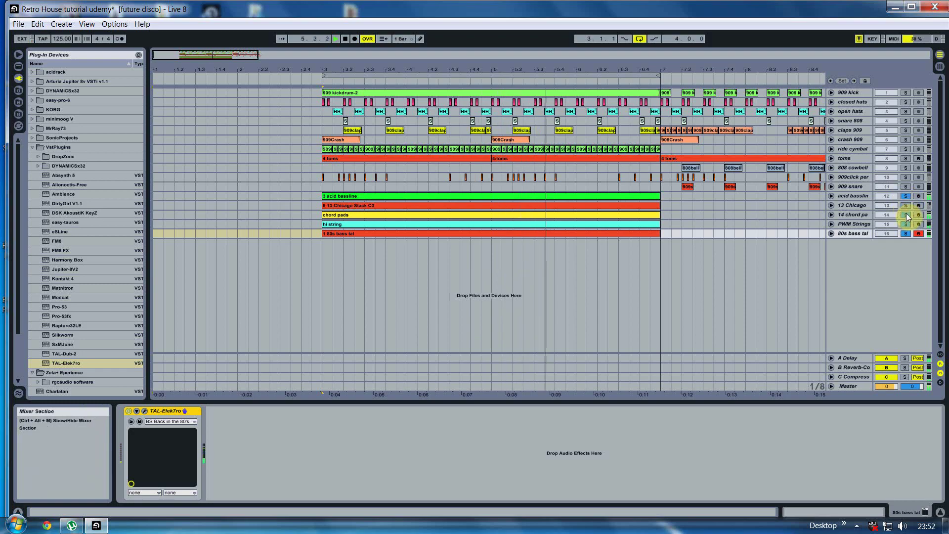
left_click(907, 197)
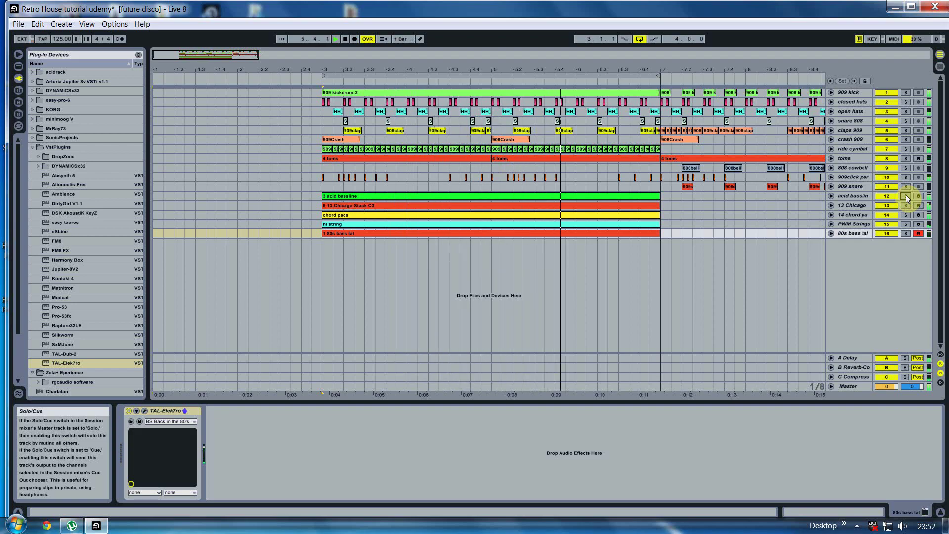
left_click(905, 196)
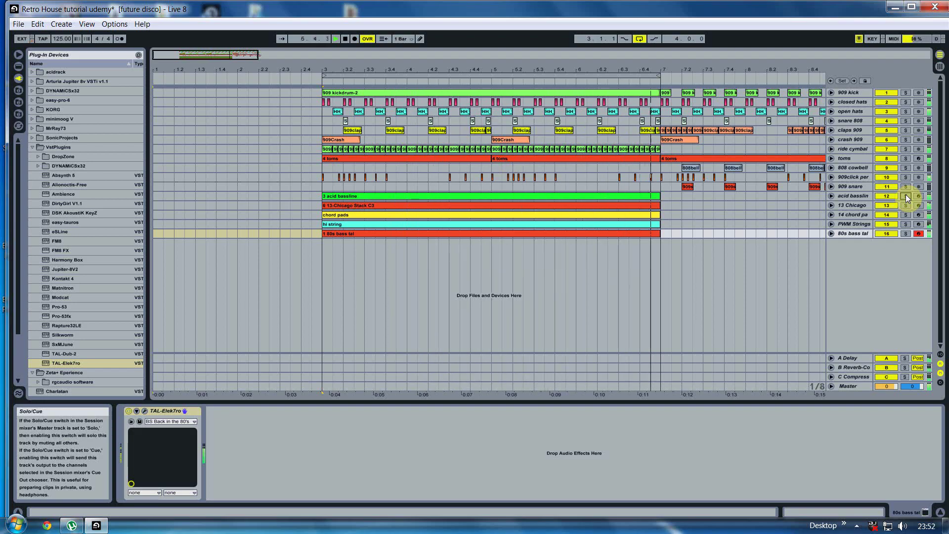
key("space")
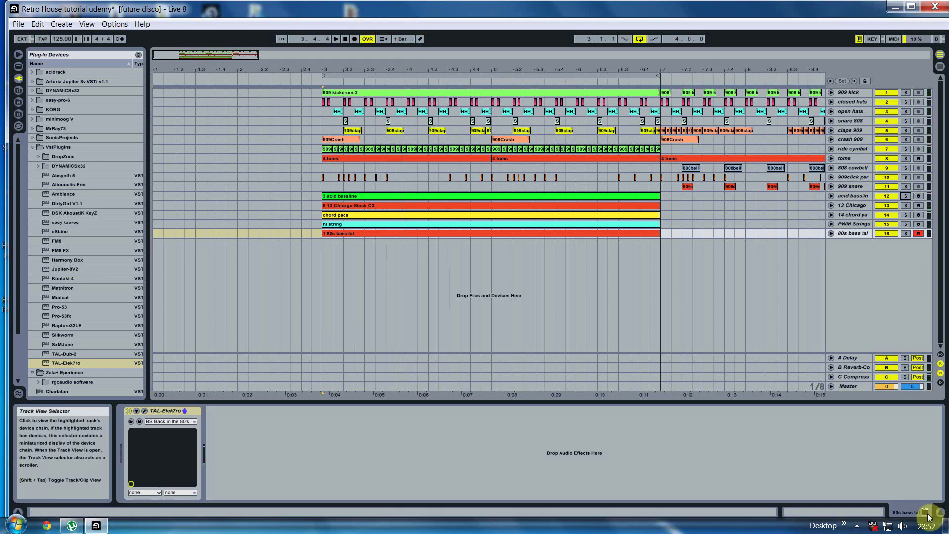
left_click(858, 527)
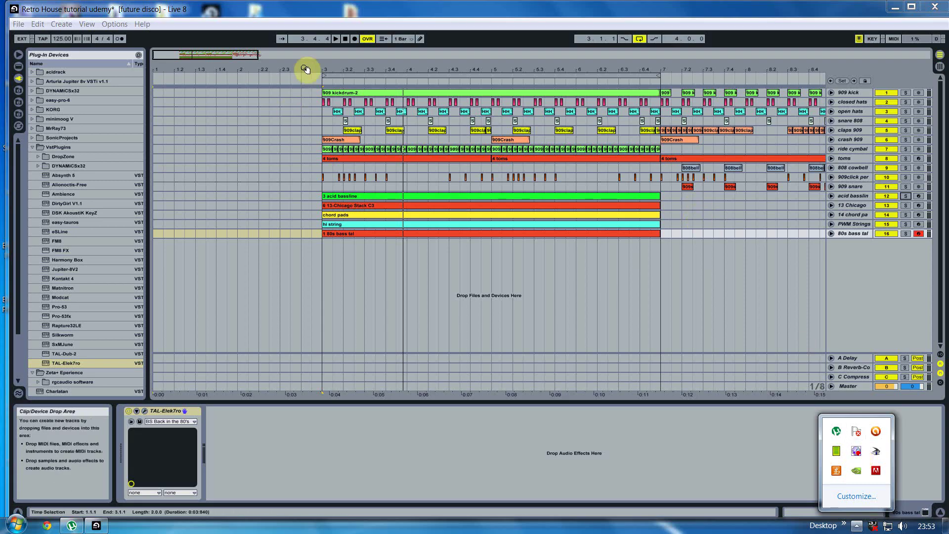
left_click(318, 64)
left_click_drag(318, 62, 254, 120)
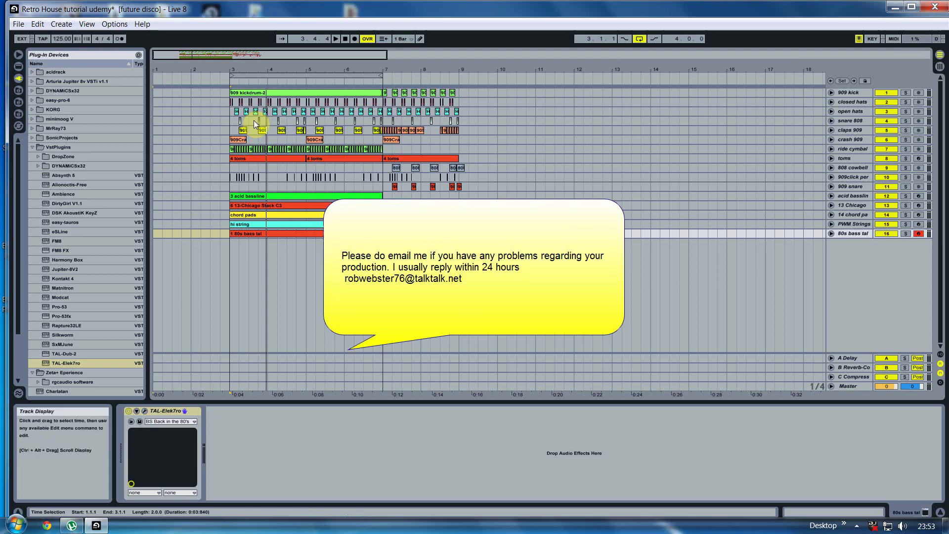